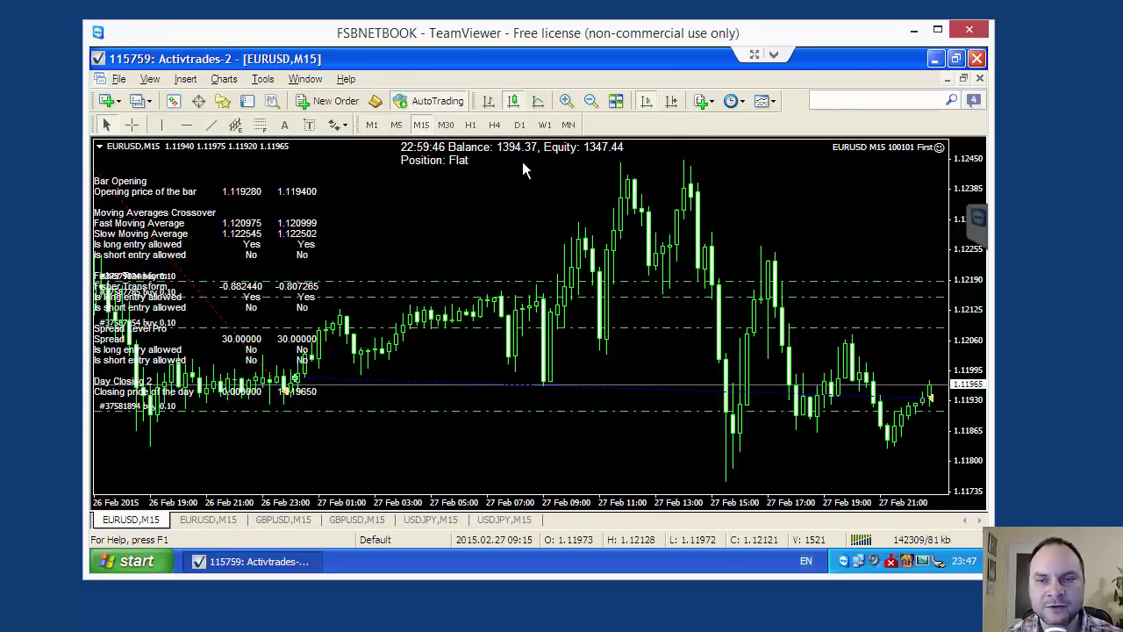
Step: Step through the second EURUSD, both GBPUSD and first USDJPY M15 strategy charts
click(213, 519)
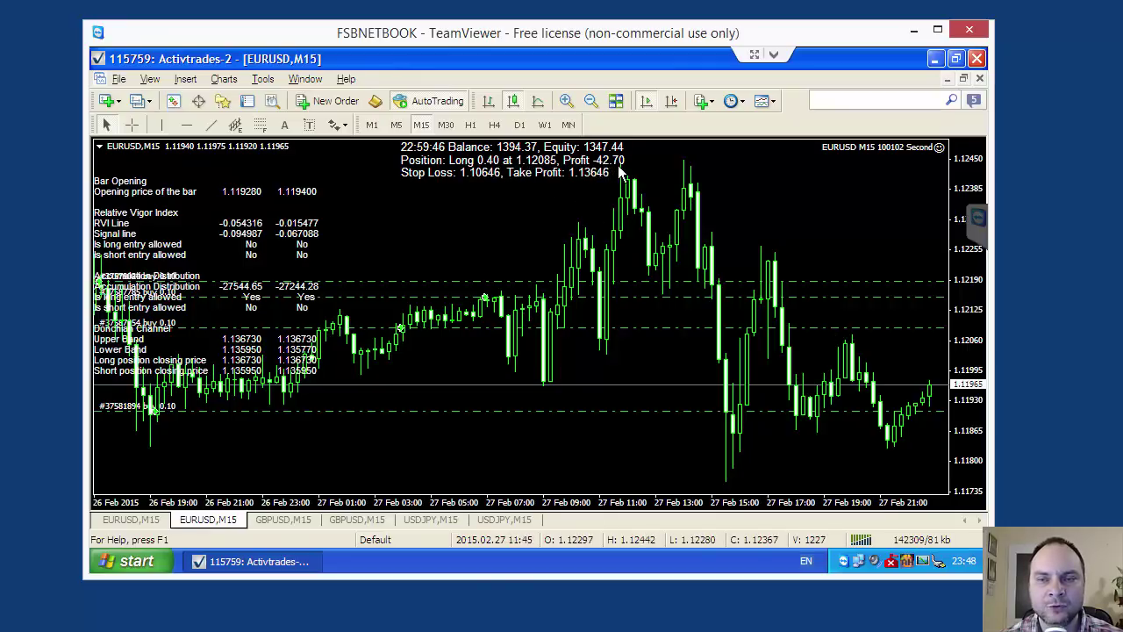
click(281, 521)
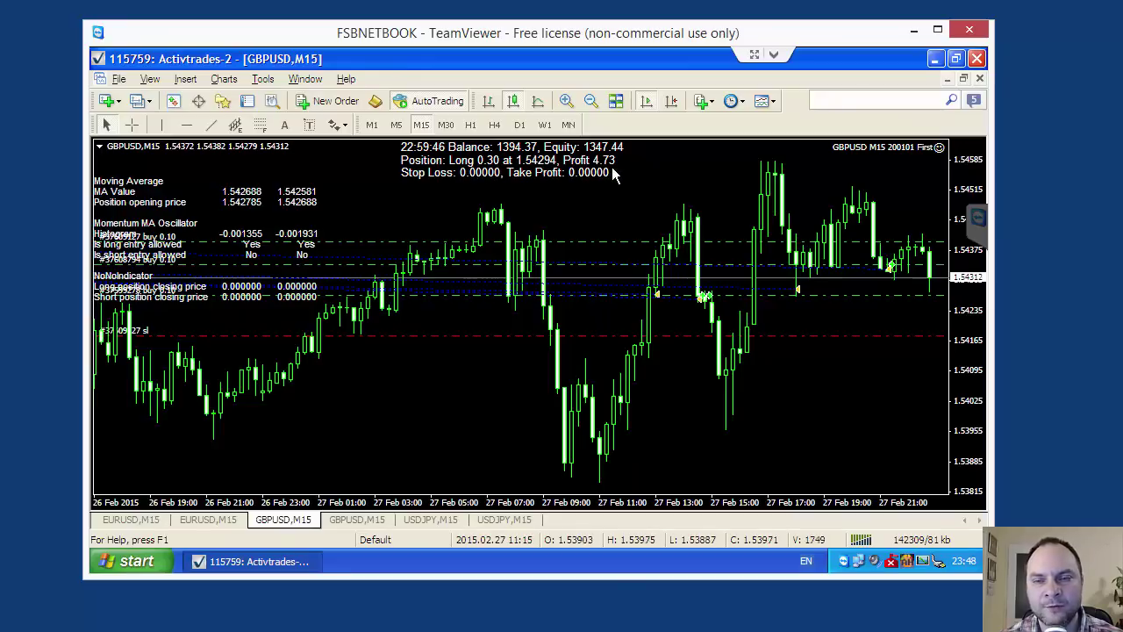
click(358, 522)
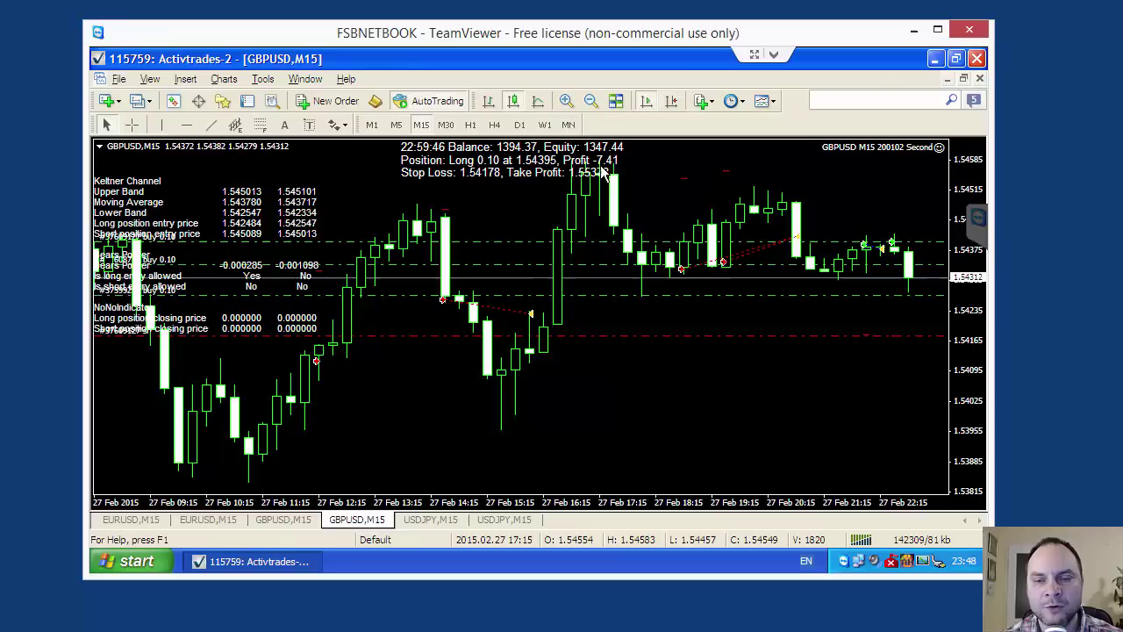
click(433, 523)
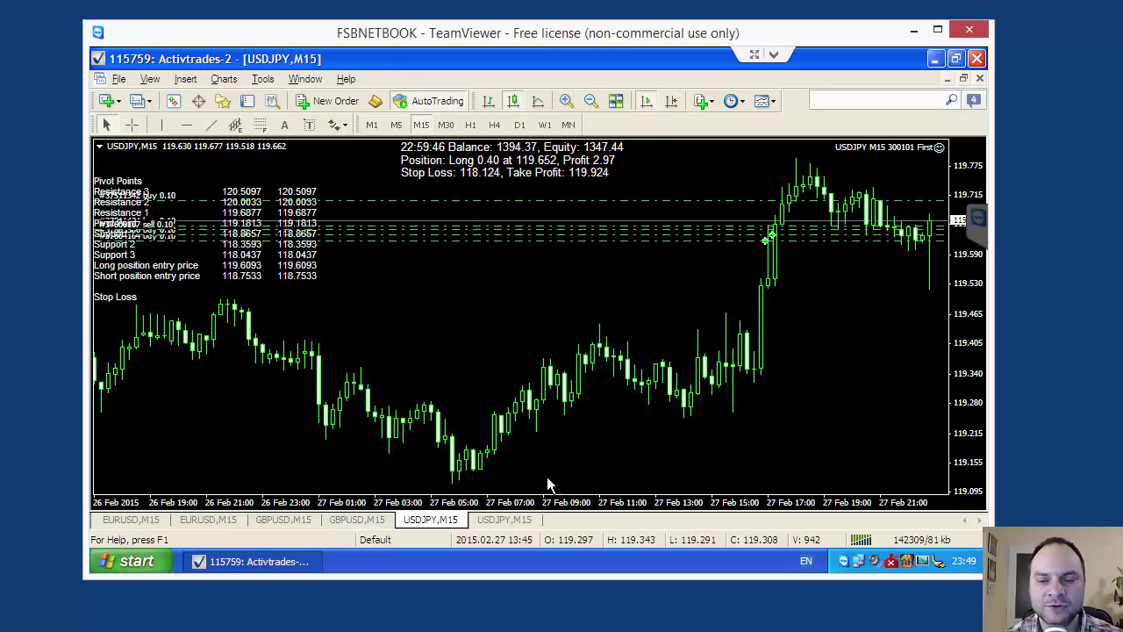
Step: View the second USDJPY M15 chart, then go back to the first EURUSD M15 chart
click(507, 521)
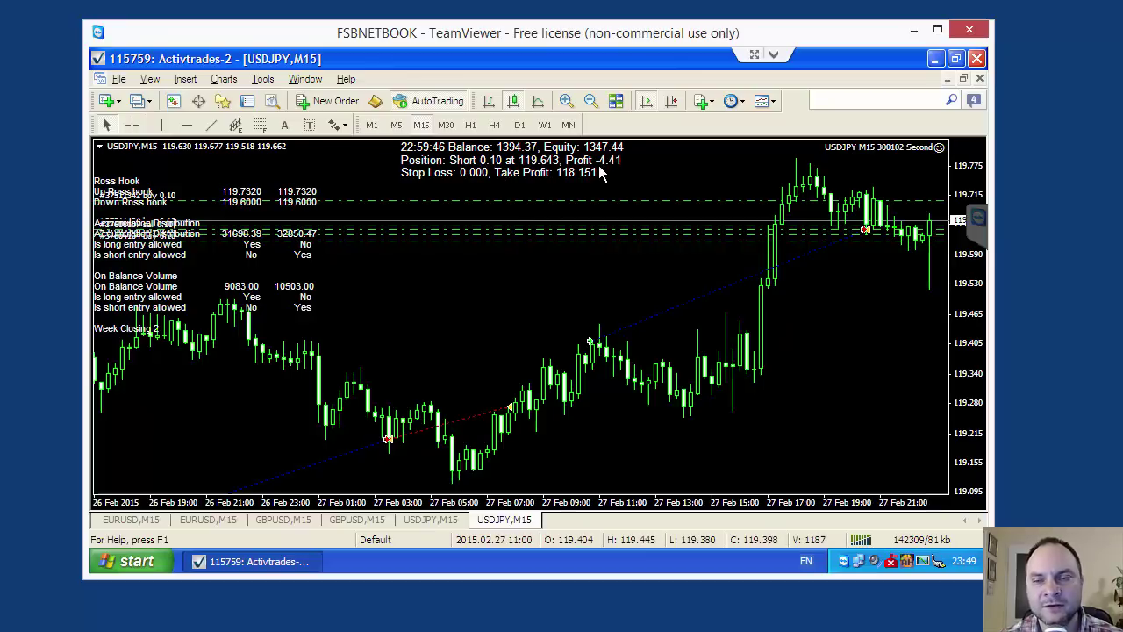
click(118, 522)
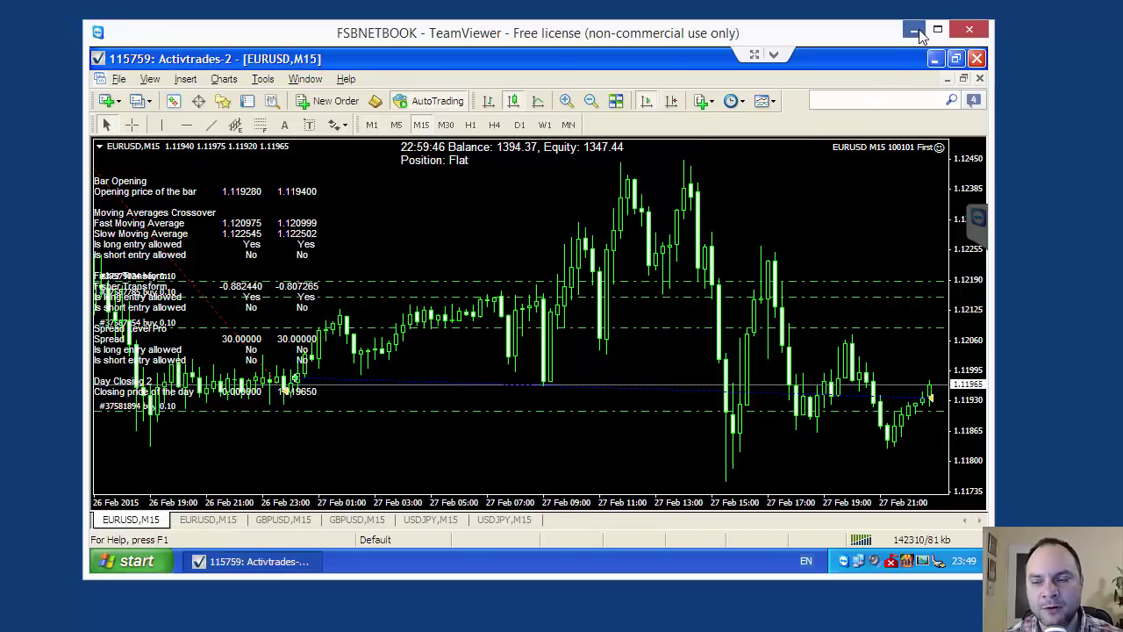
Step: Move the TeamViewer window aside to reveal the local Terminal's open-trade list
drag(810, 40, 823, 36)
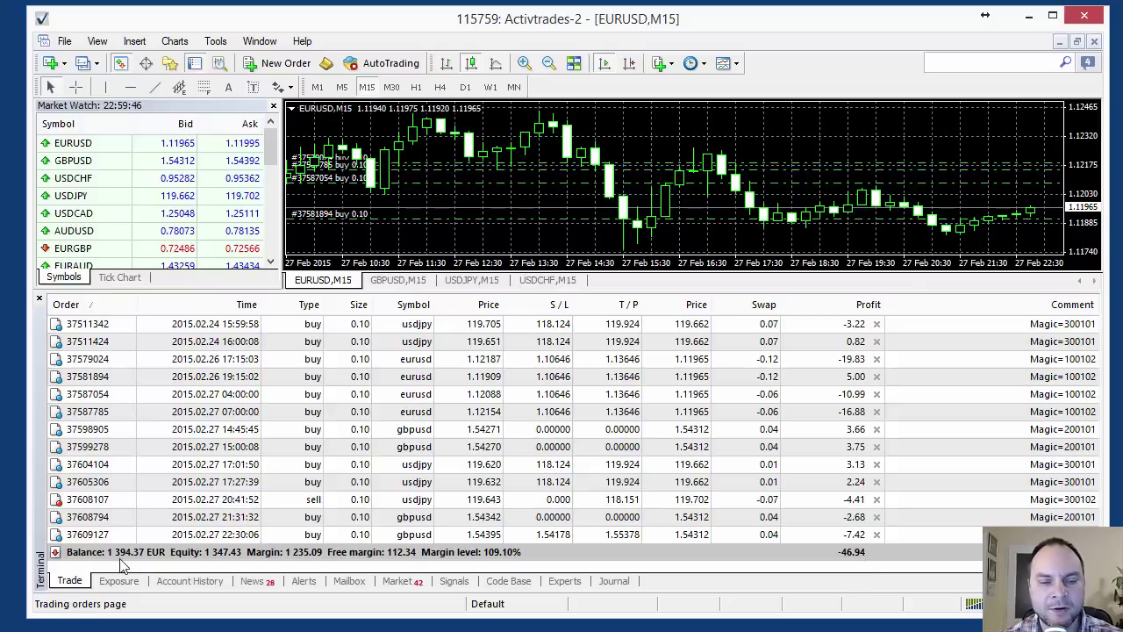
Step: In Calculator, compute 1394 − 1127 = 267
key(XF86Calculator)
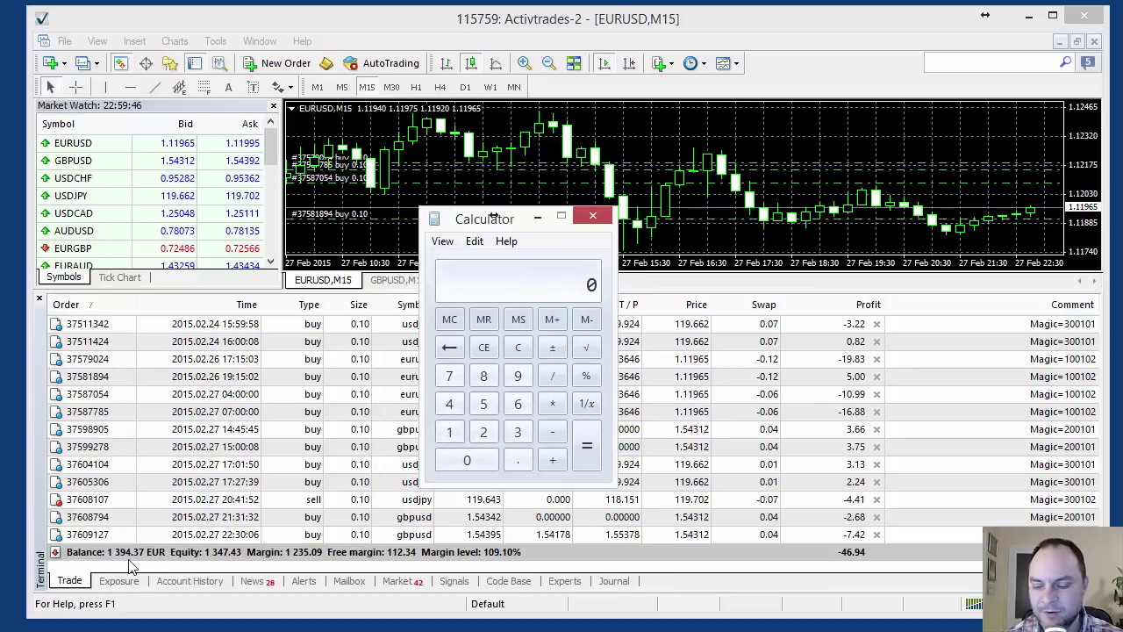
text(139)
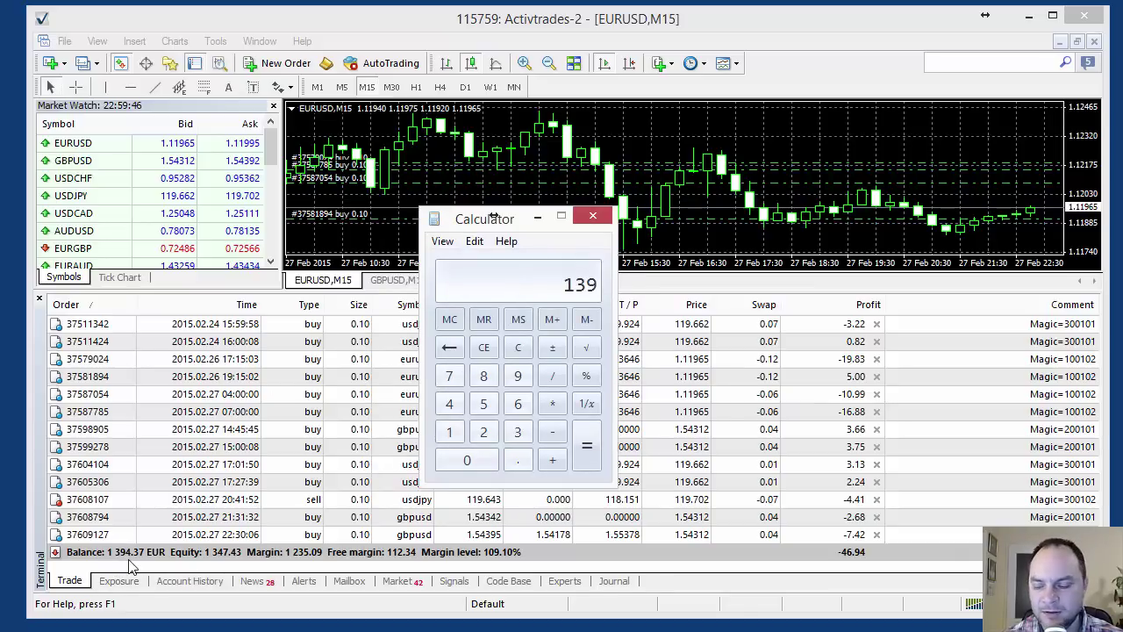
text(4)
key(minus)
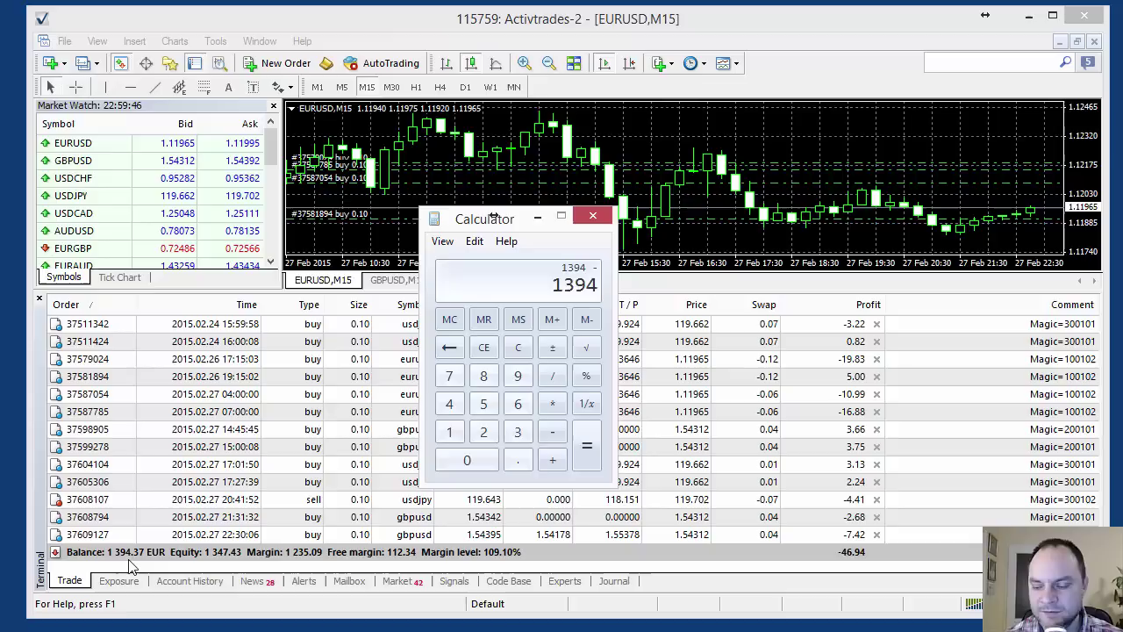
text(1)
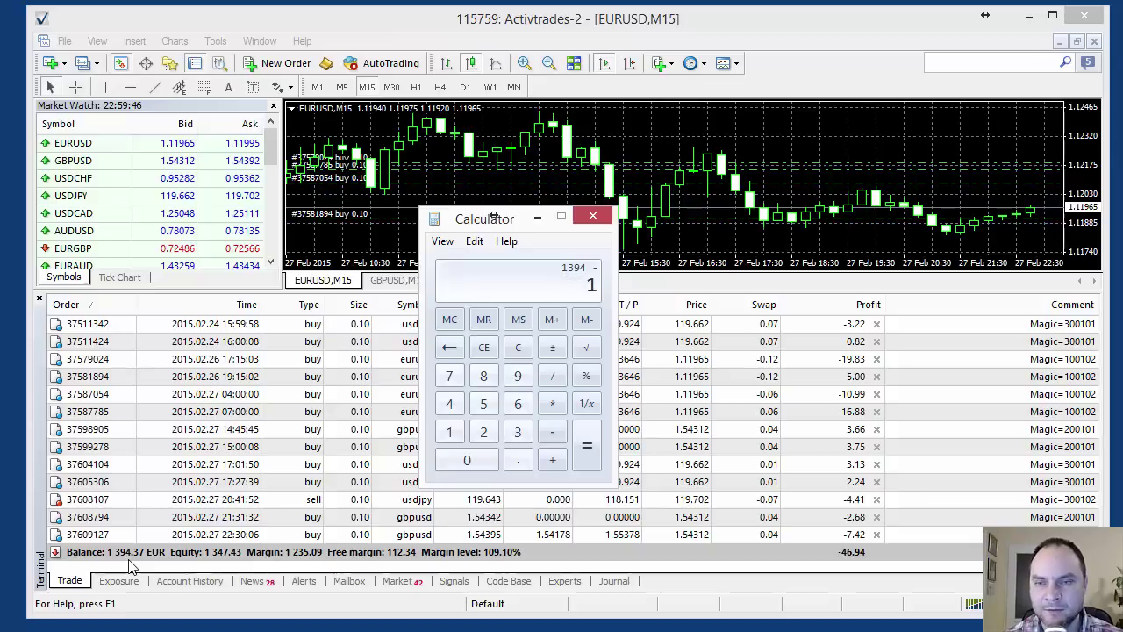
text(127)
key(Return)
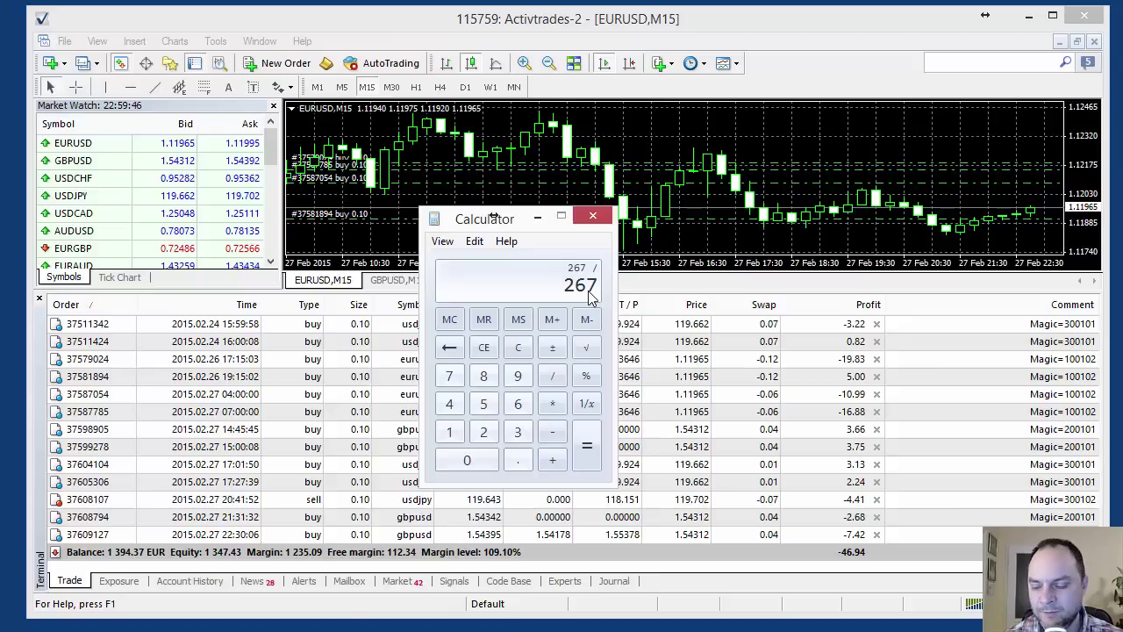
Step: Compute 267 / 1127 × 100 ≈ 23.69% and move the calculator aside
text(1127)
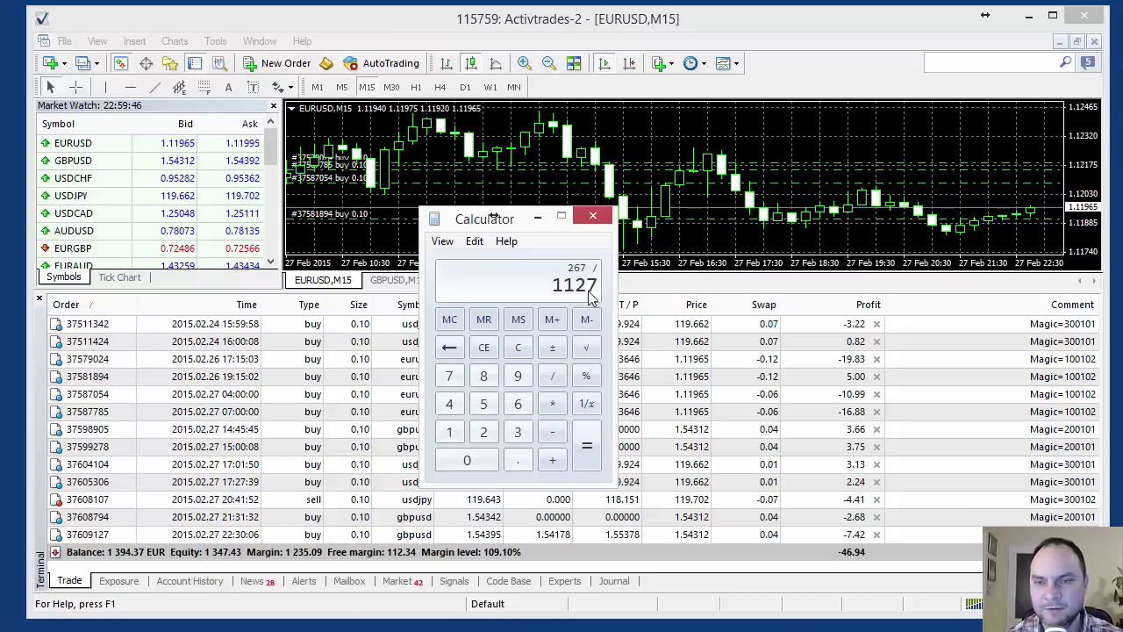
key(Return)
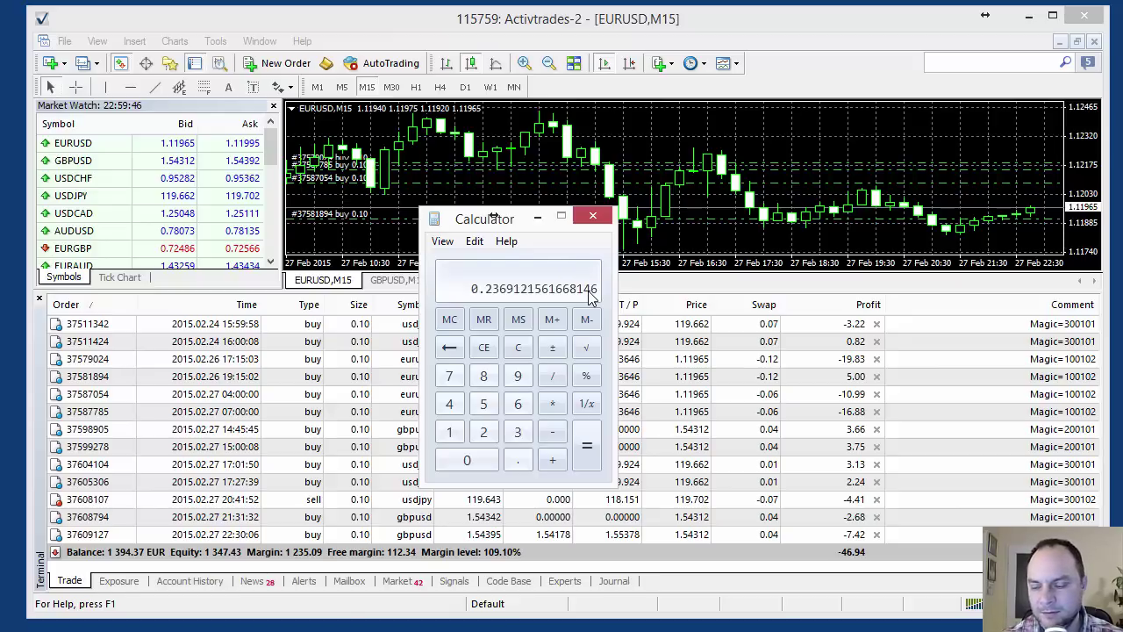
text(*100)
key(Return)
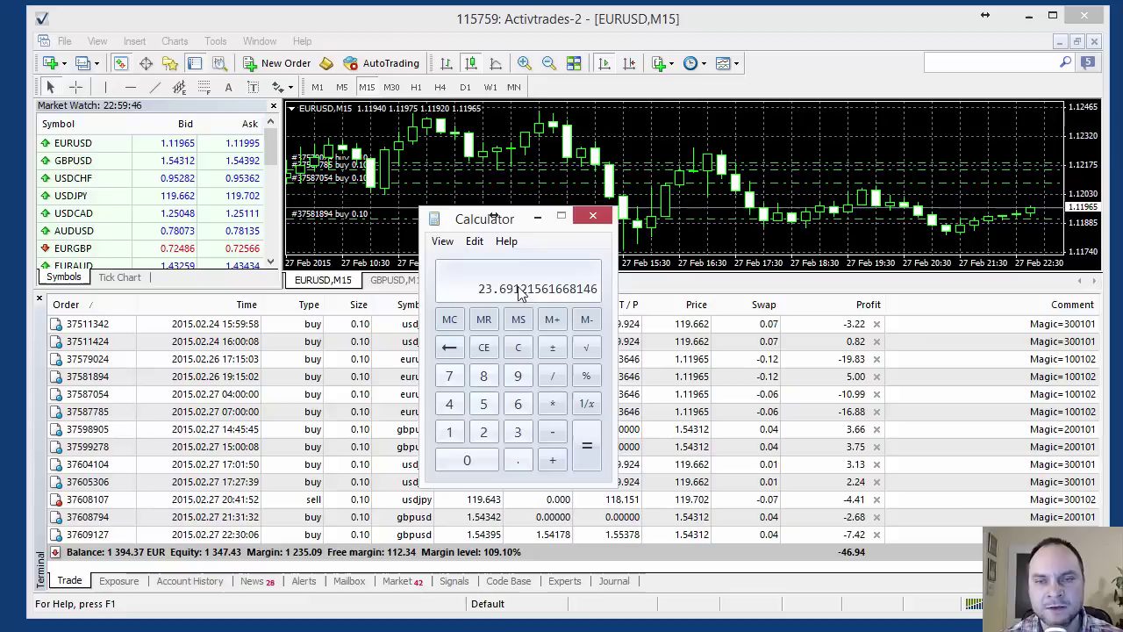
drag(535, 231, 644, 169)
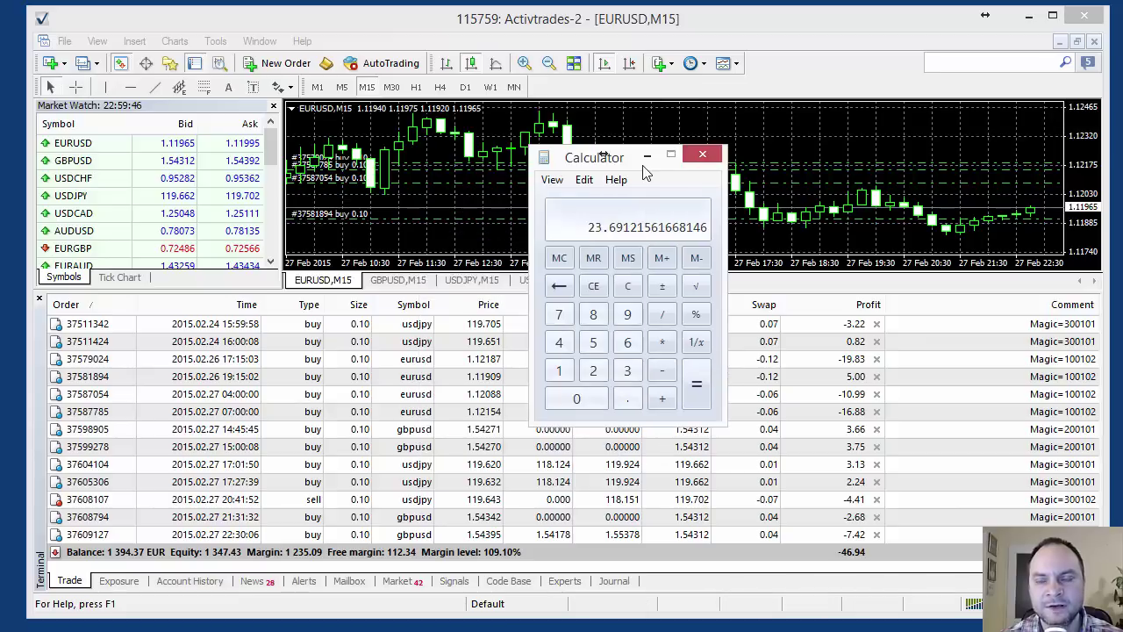
Step: Close Calculator and show All History in the Account History tab
click(702, 156)
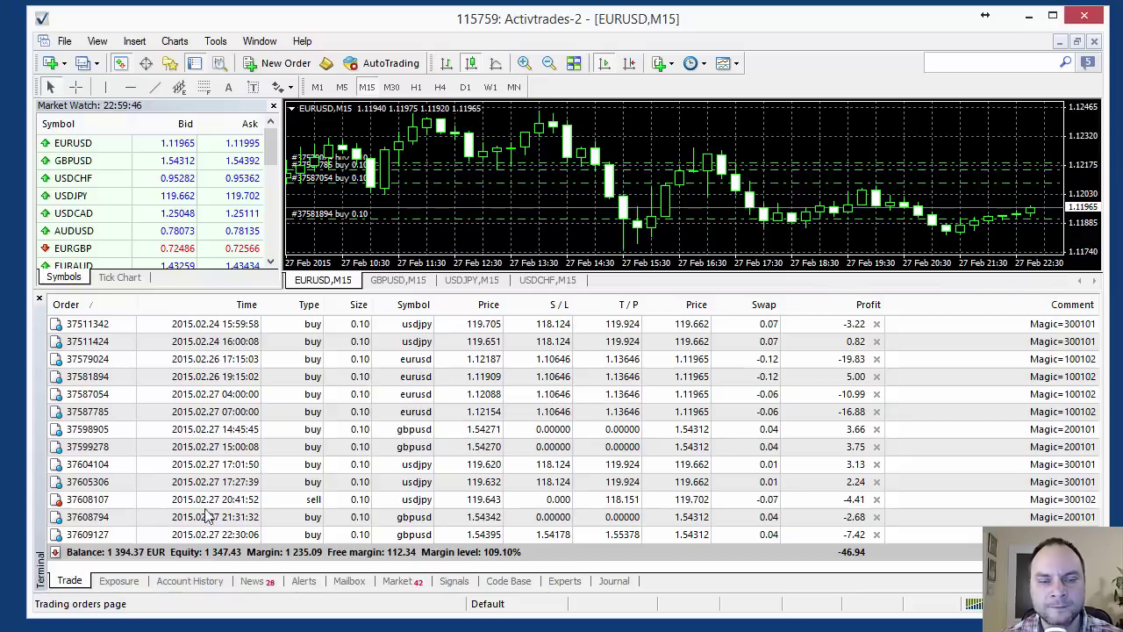
click(206, 582)
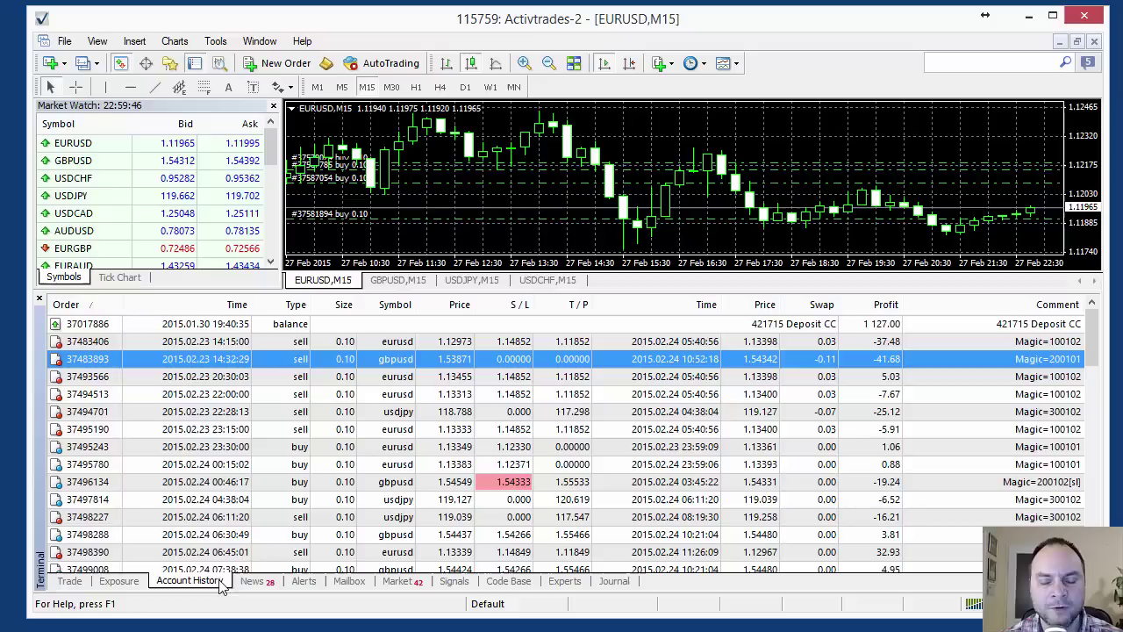
right_click(366, 397)
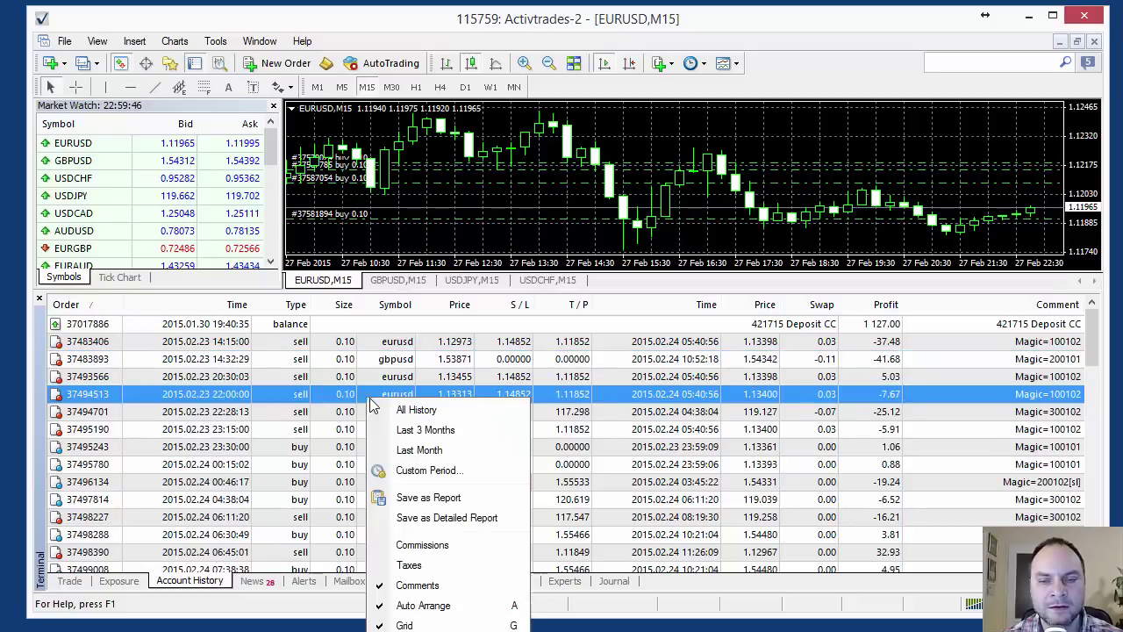
click(436, 412)
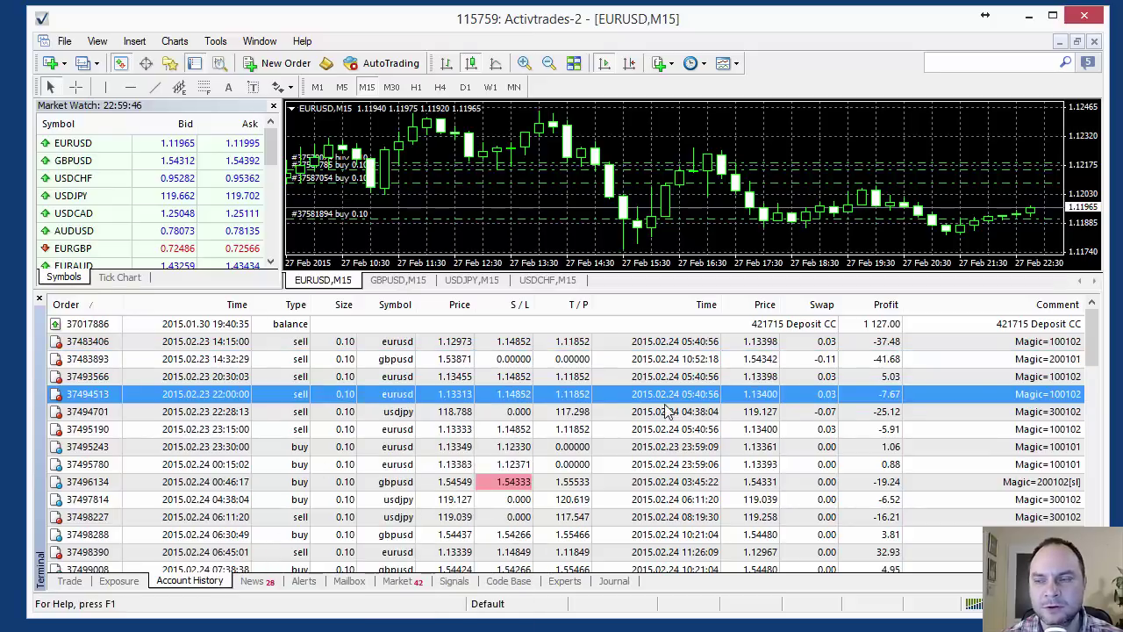
mouse_move(1095, 325)
mouse_down()
mouse_move(1115, 518)
mouse_move(1097, 421)
mouse_move(1093, 451)
mouse_move(1113, 518)
mouse_move(1094, 346)
mouse_up()
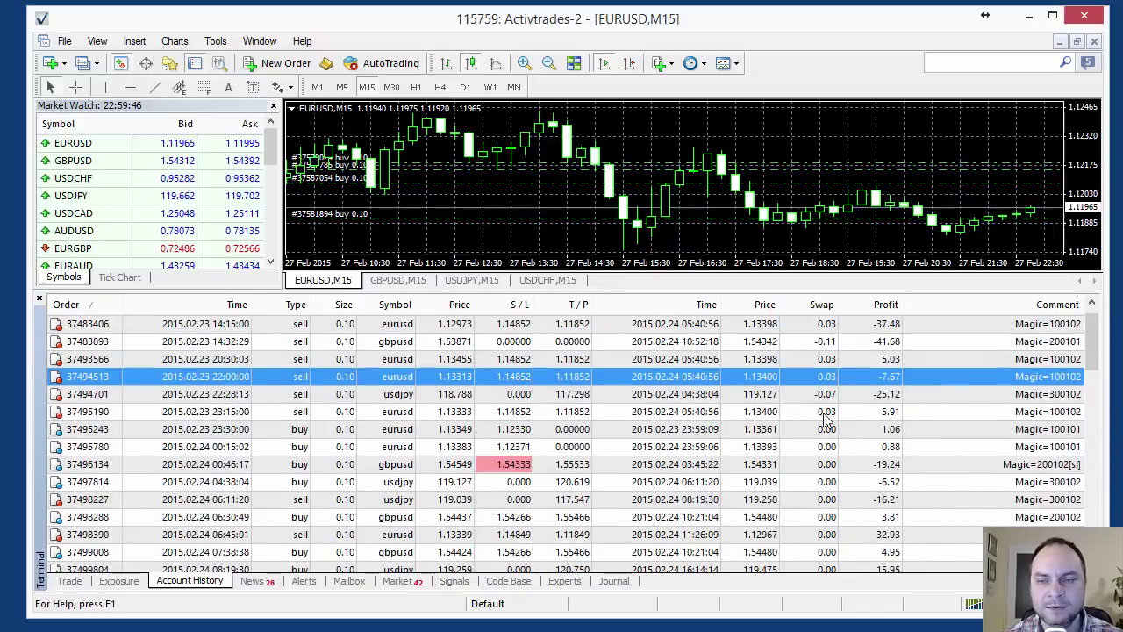
Step: Save the history as detailed report DetailedStatement.htm on the desktop
right_click(779, 411)
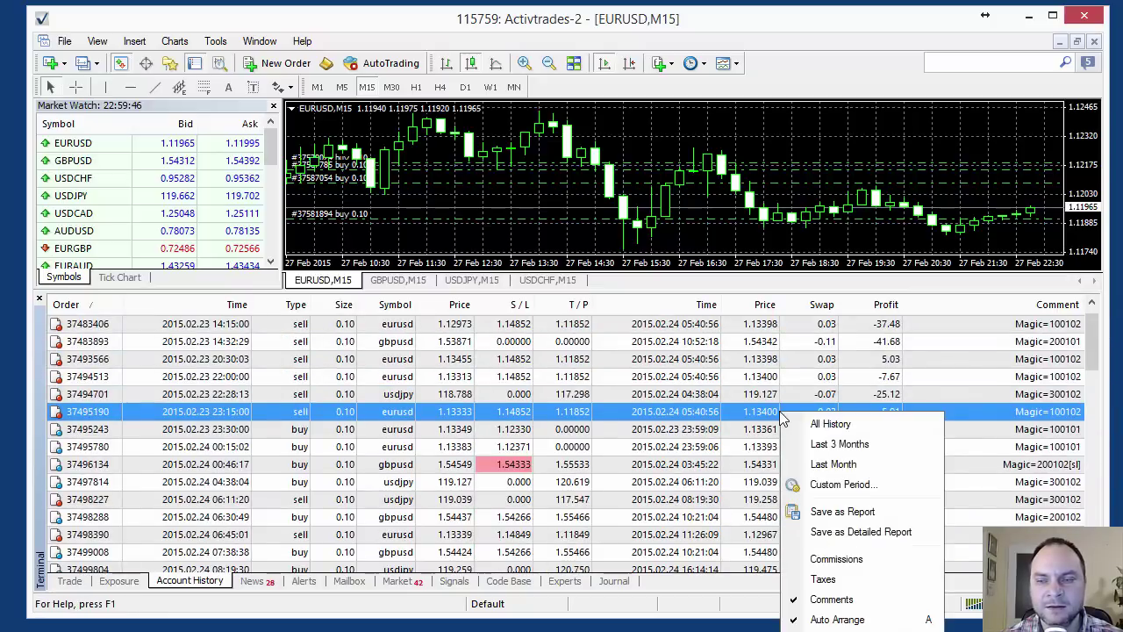
click(873, 537)
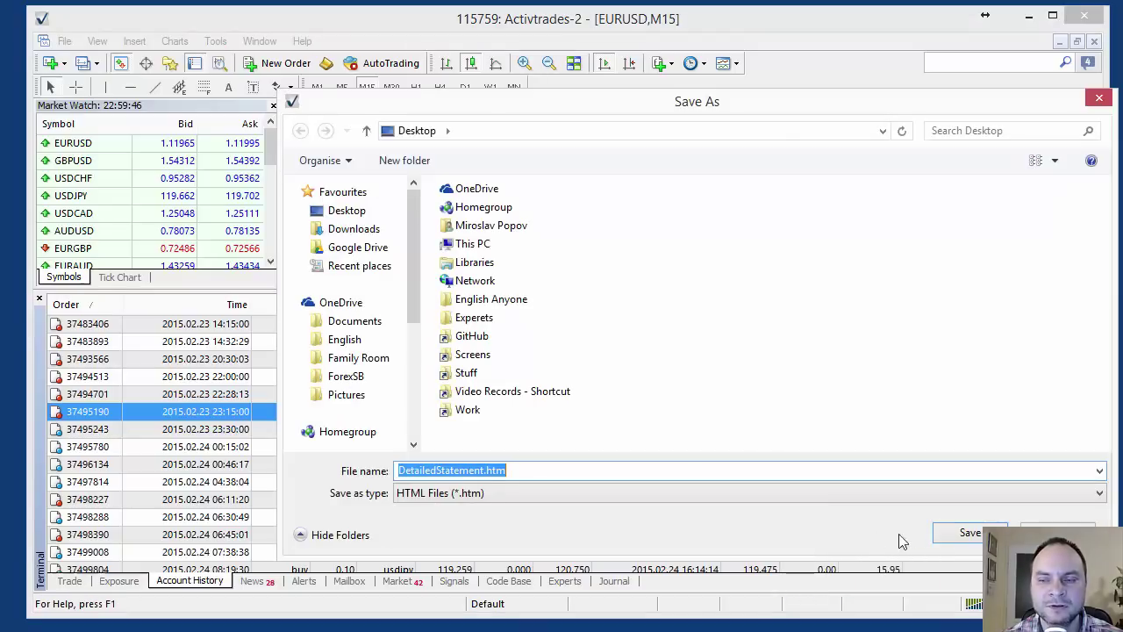
click(968, 535)
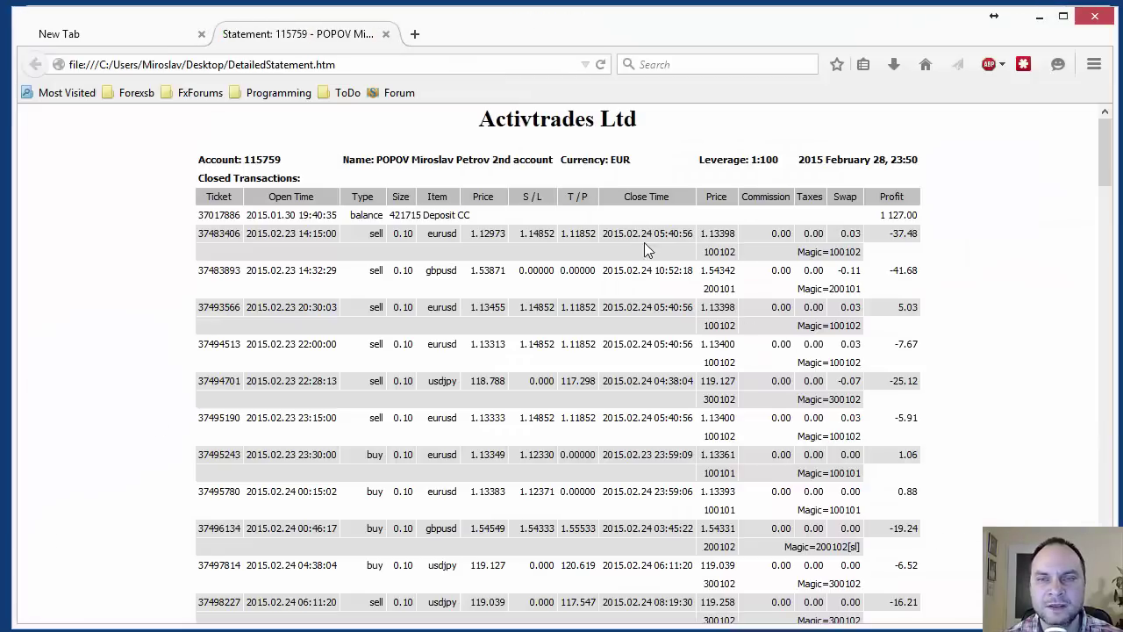
Step: Scroll to the statement summary: net profit 267.37, profit factor 1.69, drawdown 14.92%
drag(1110, 133, 1104, 570)
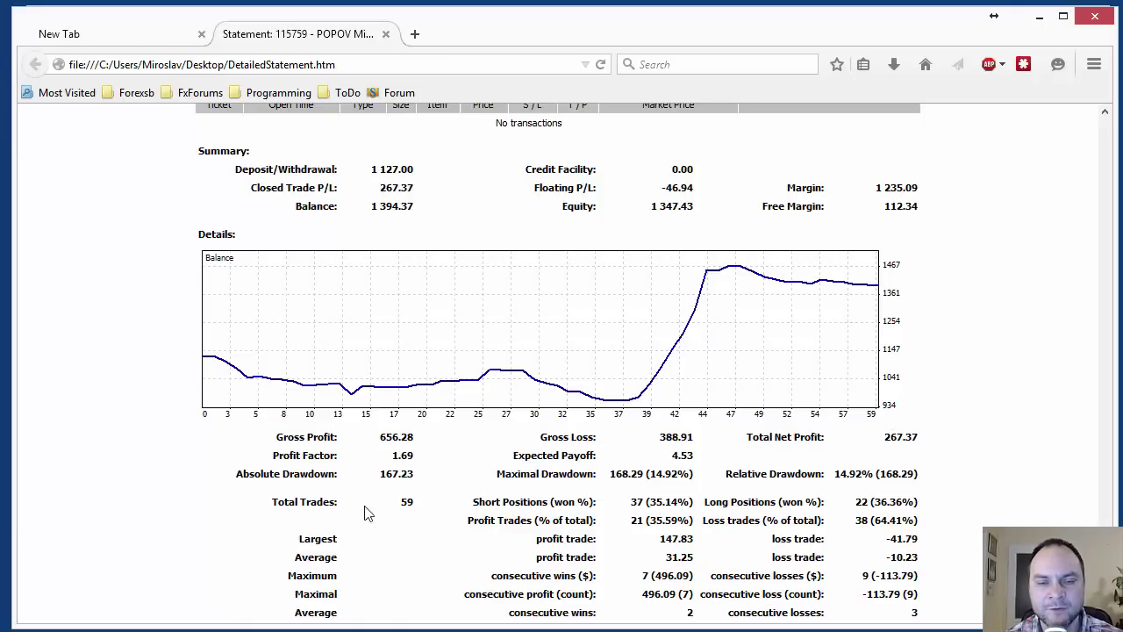
drag(400, 502, 433, 521)
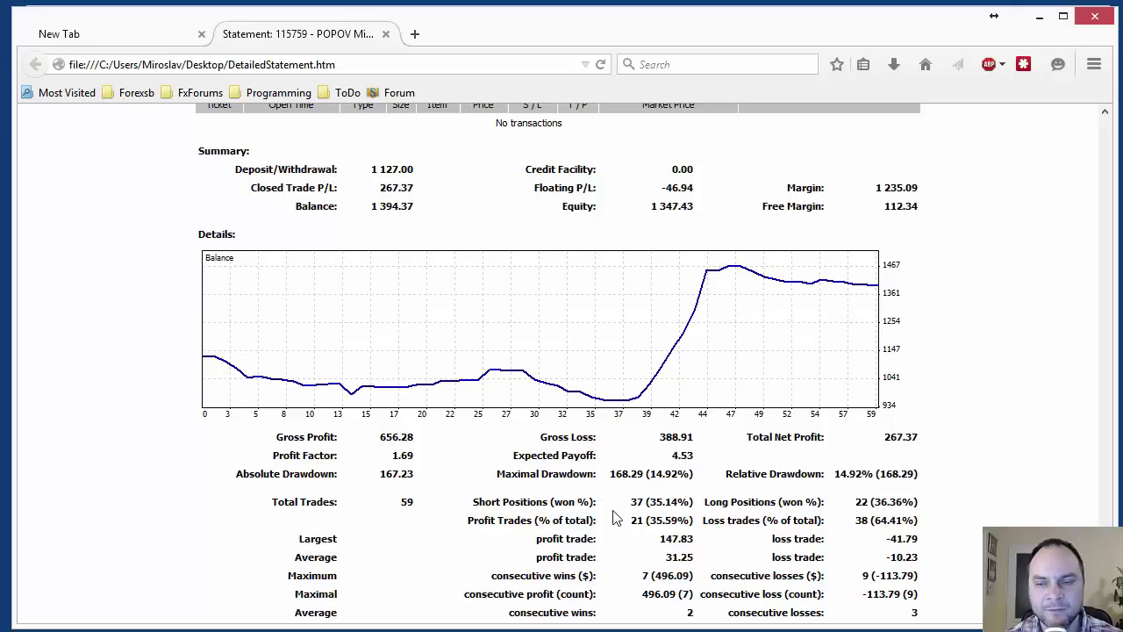
drag(630, 502, 642, 507)
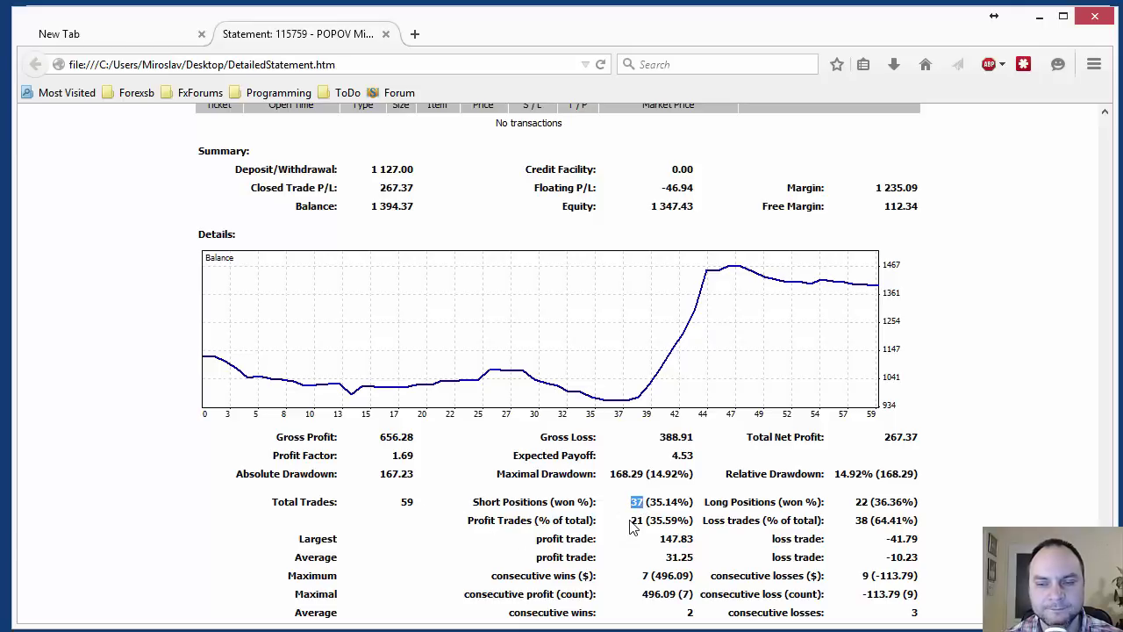
drag(631, 521, 646, 525)
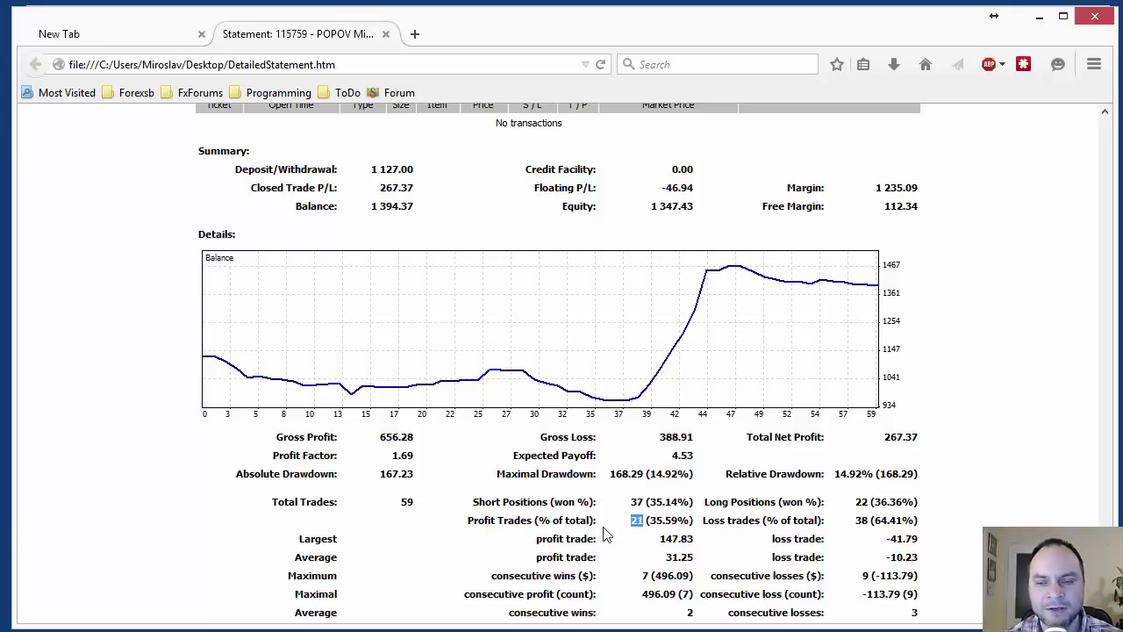
click(645, 537)
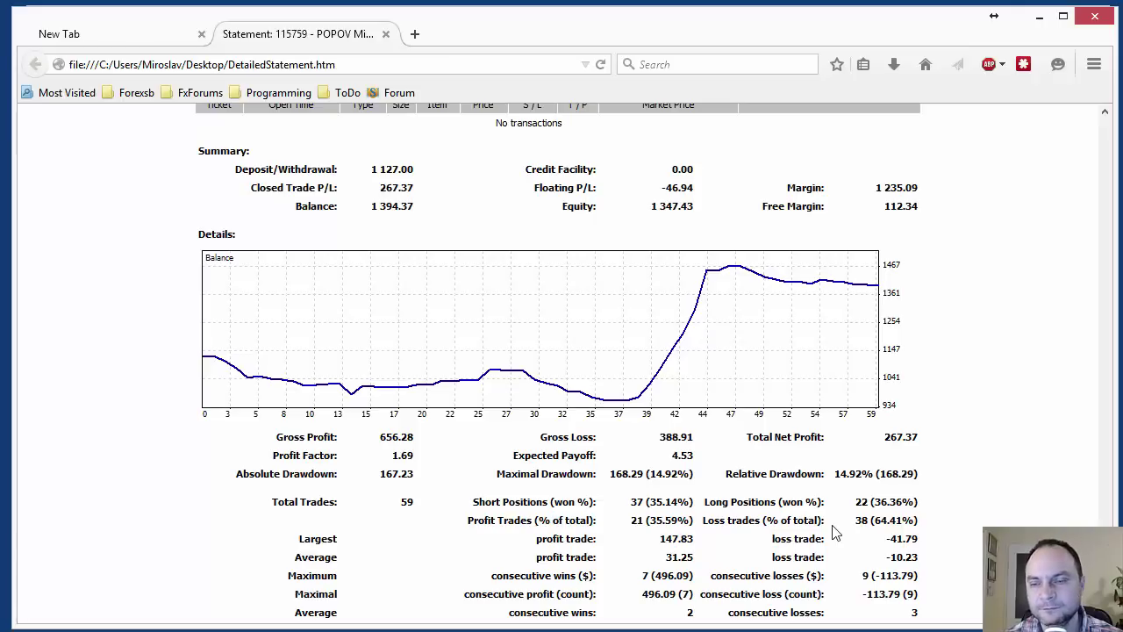
drag(856, 523, 869, 524)
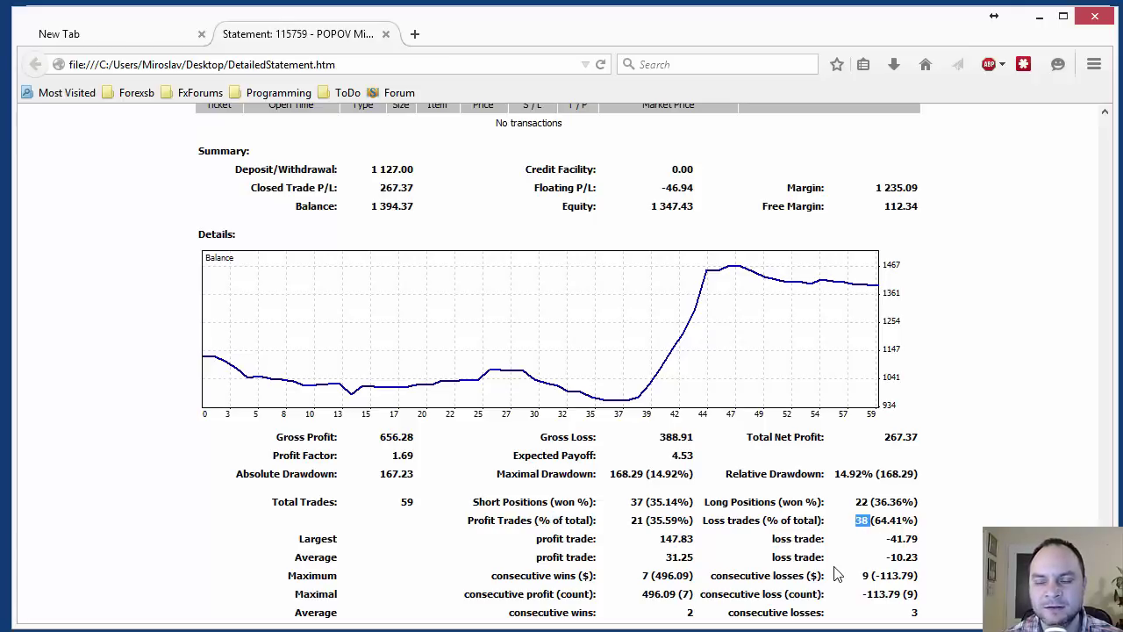
click(863, 539)
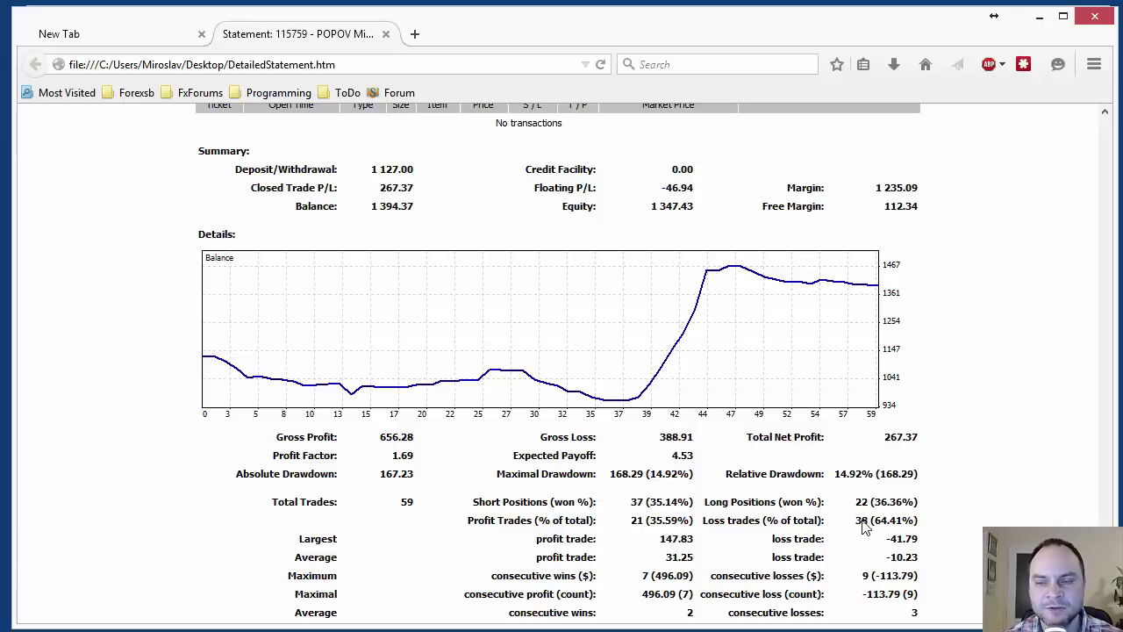
double_click(633, 525)
click(650, 532)
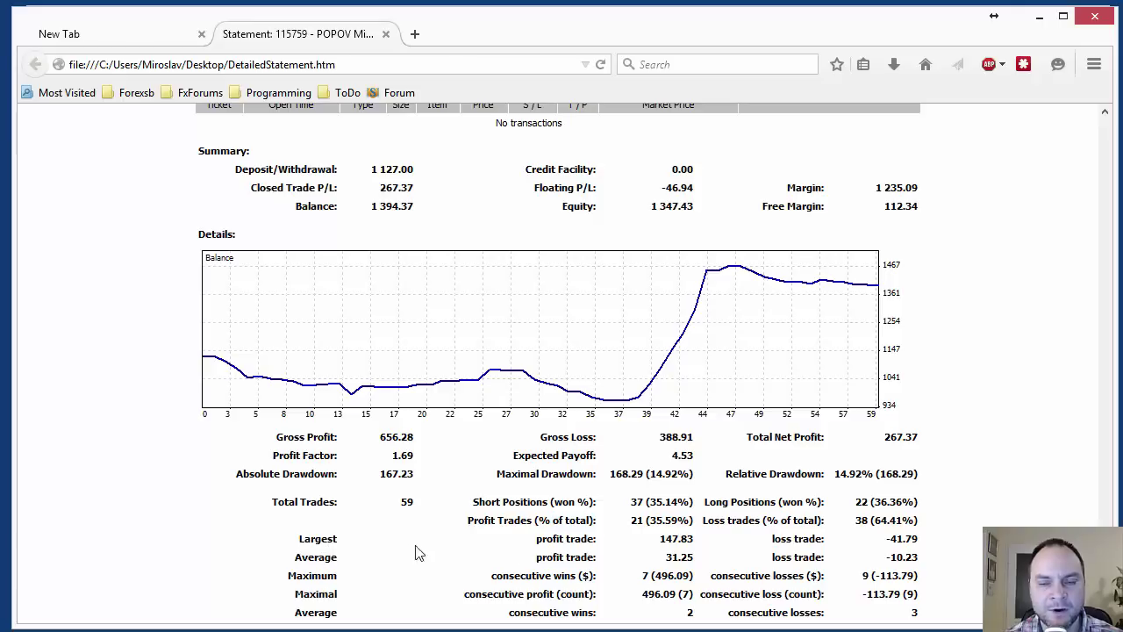
double_click(665, 539)
click(721, 549)
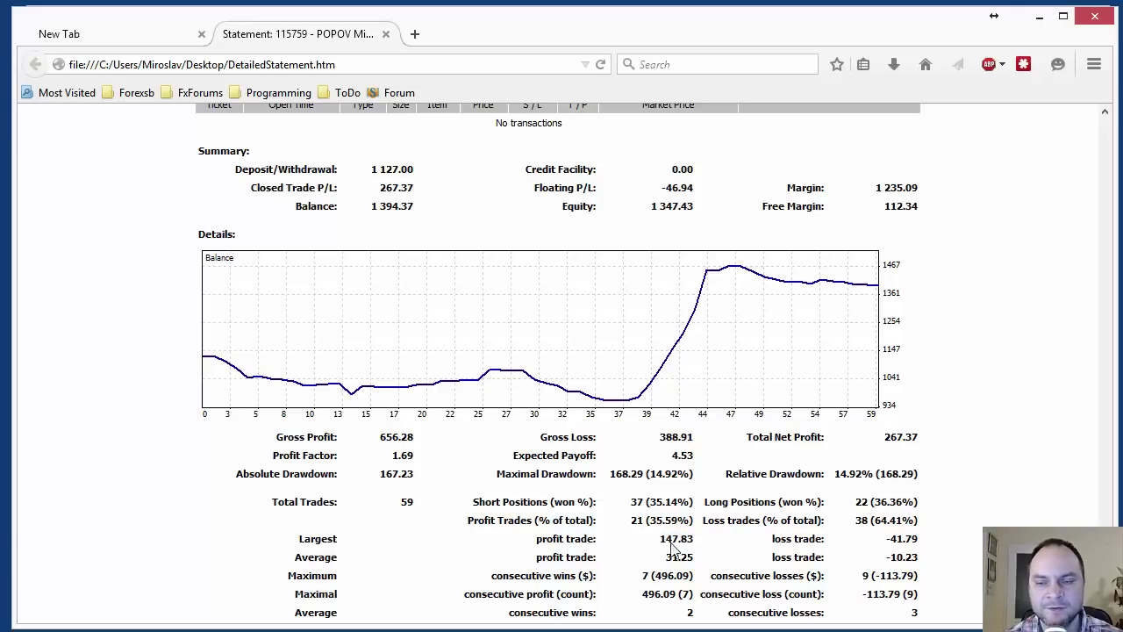
double_click(897, 540)
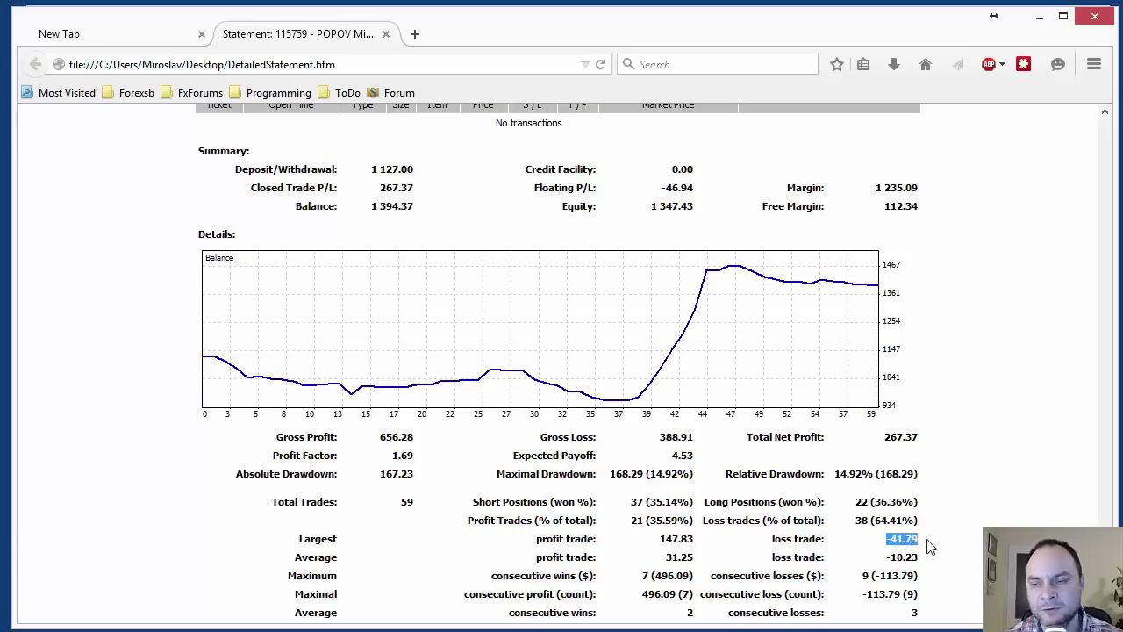
click(940, 545)
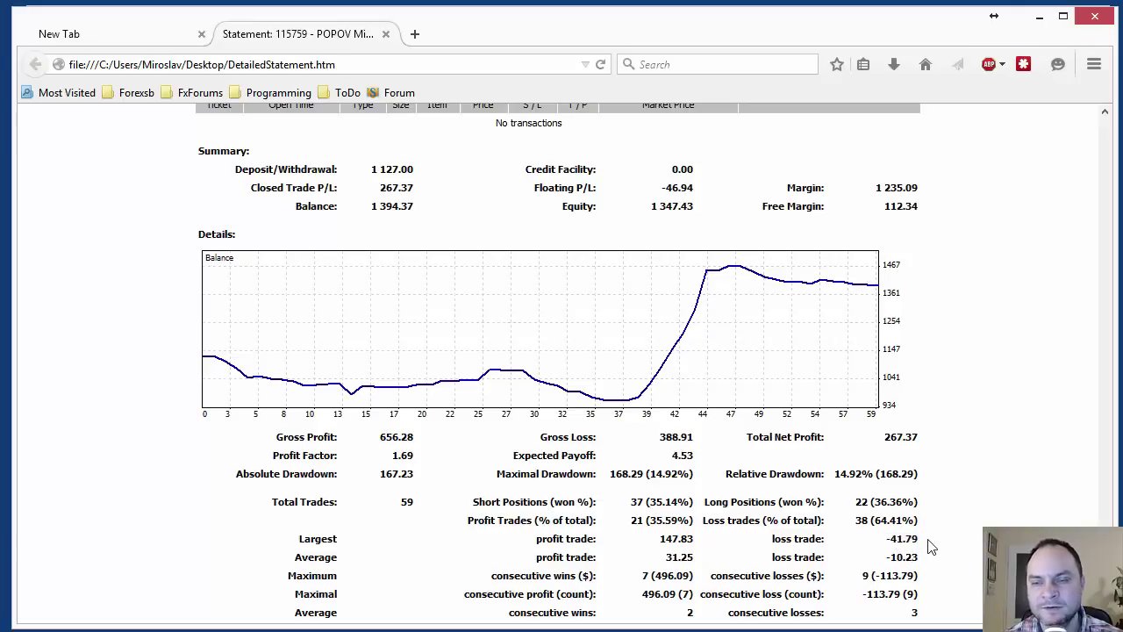
double_click(674, 540)
click(697, 546)
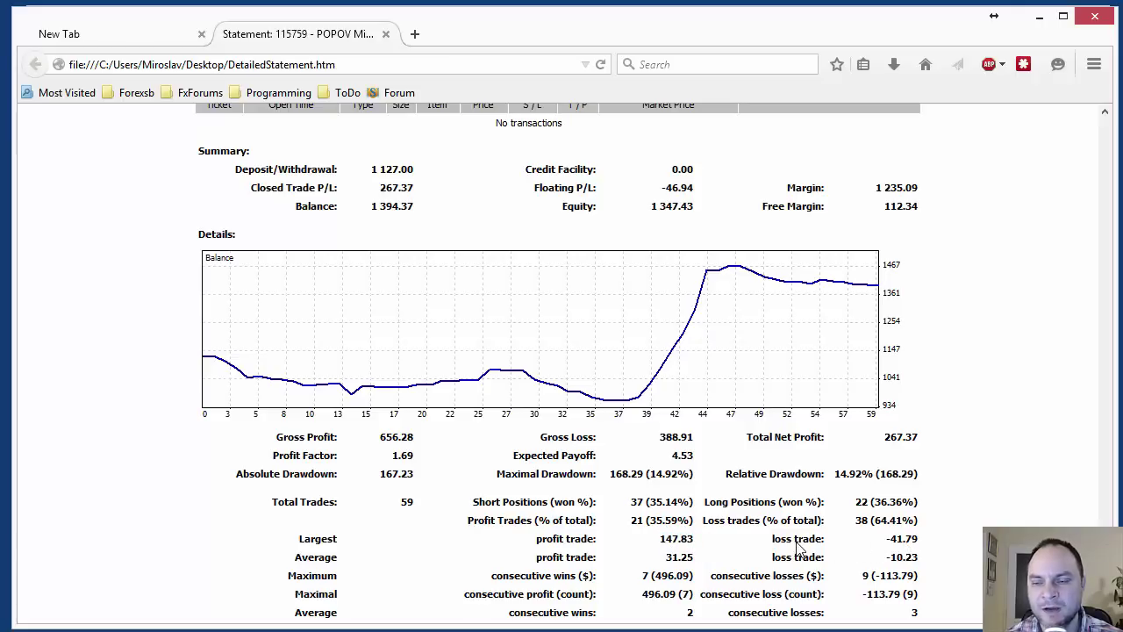
double_click(890, 540)
click(933, 541)
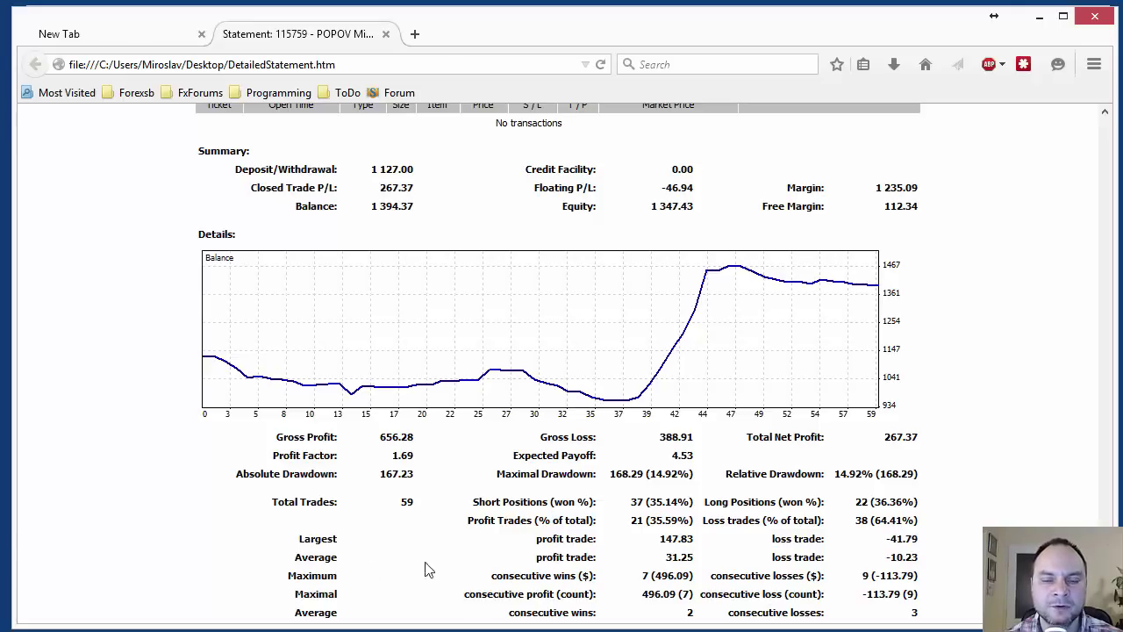
double_click(671, 539)
click(671, 572)
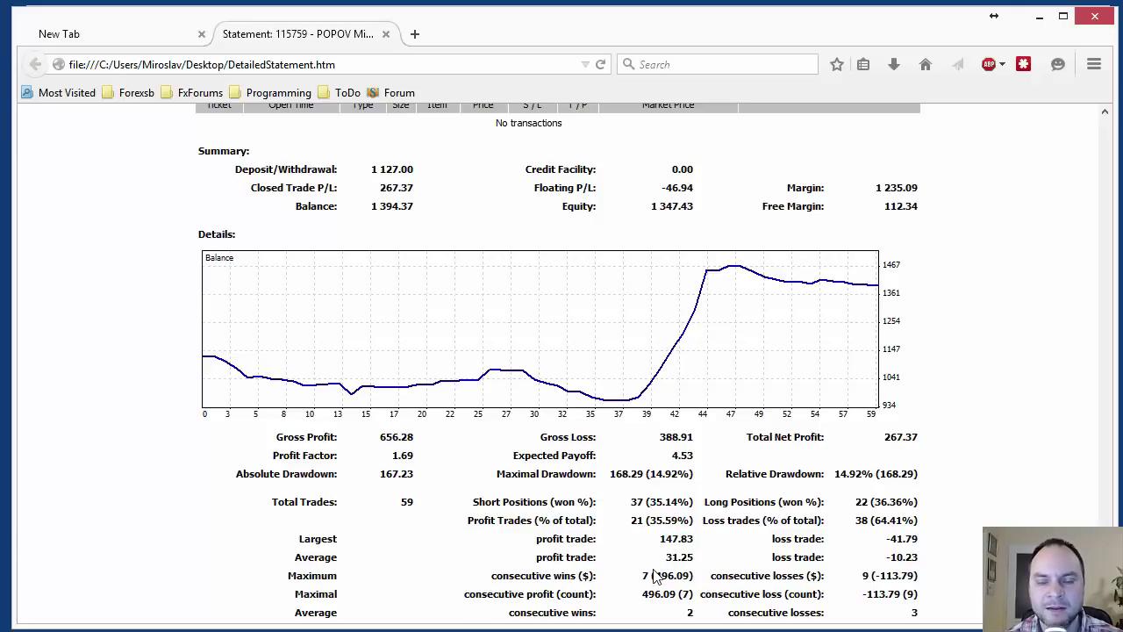
double_click(689, 558)
click(705, 561)
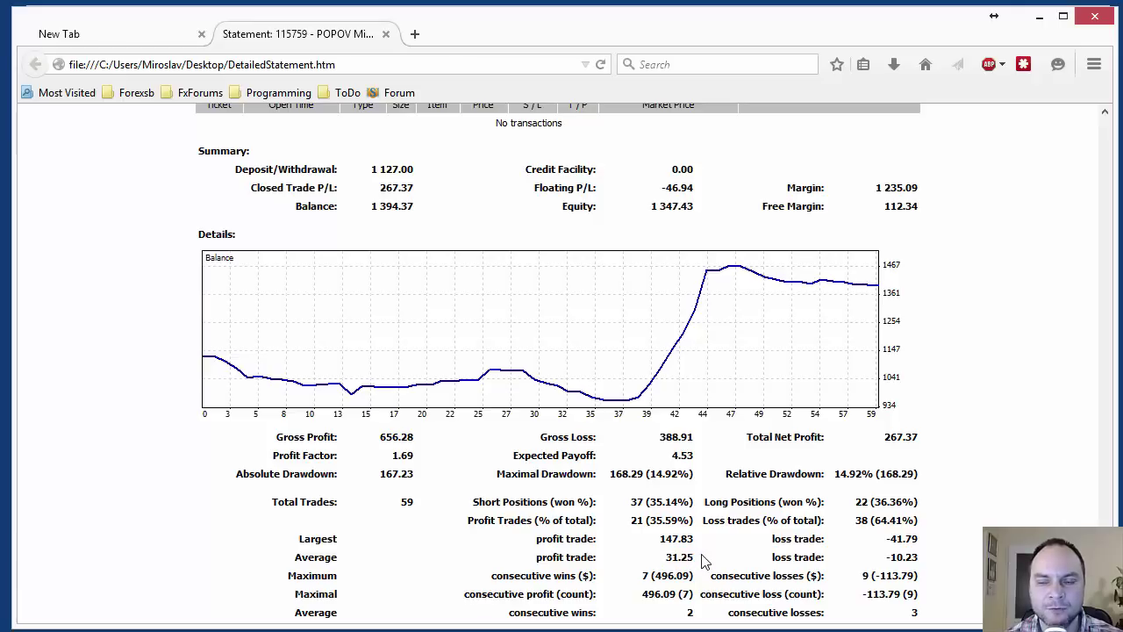
double_click(902, 558)
click(937, 564)
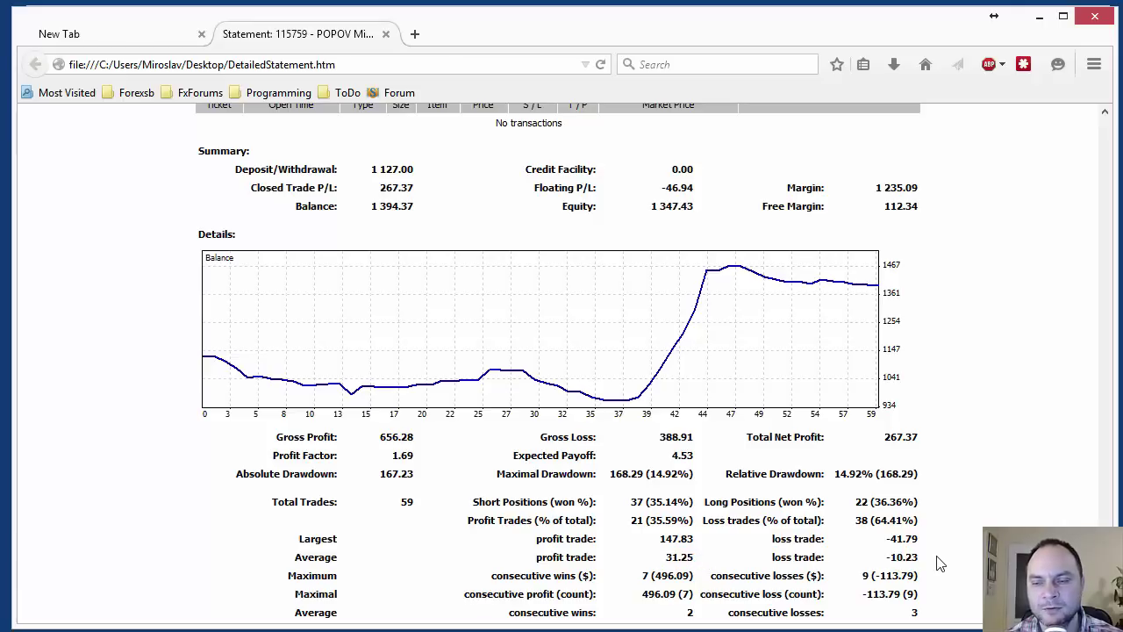
double_click(670, 558)
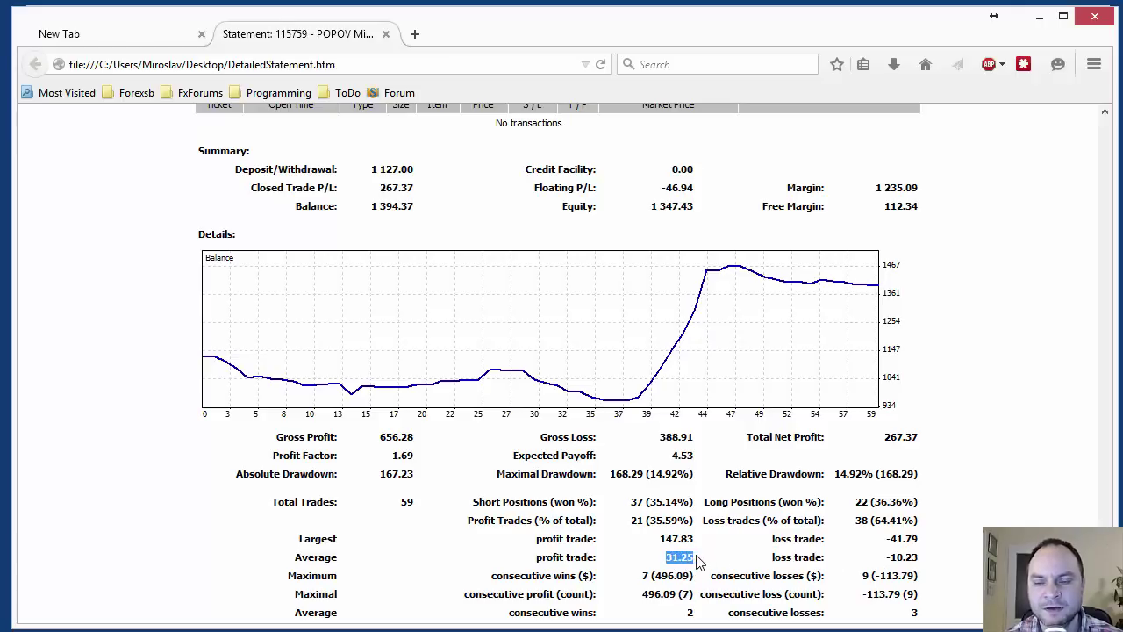
click(912, 568)
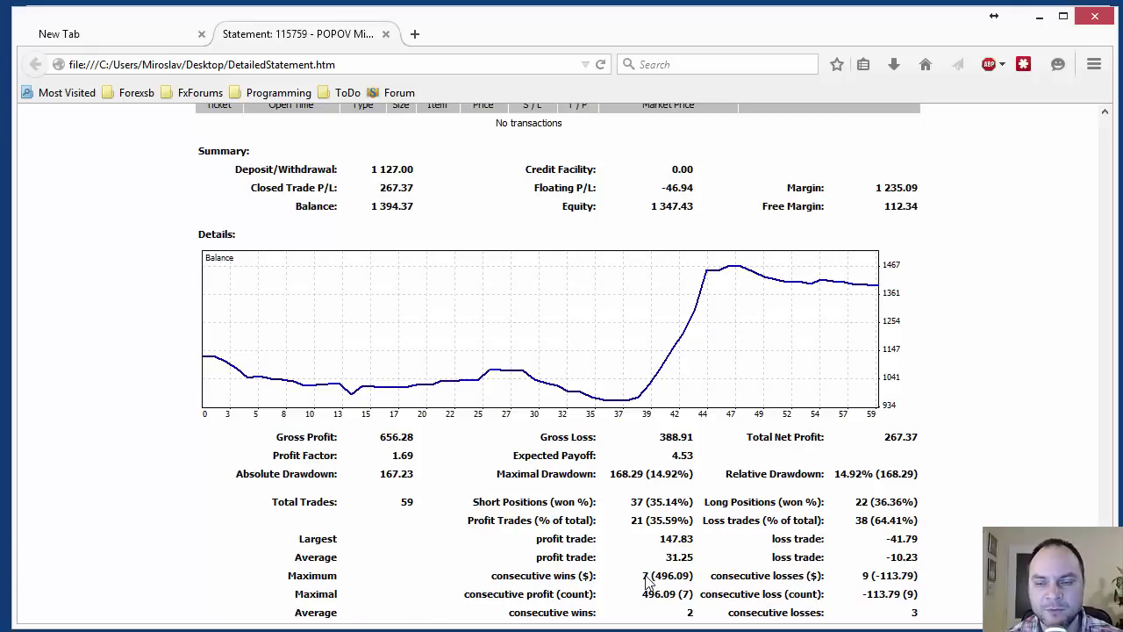
drag(656, 580, 697, 577)
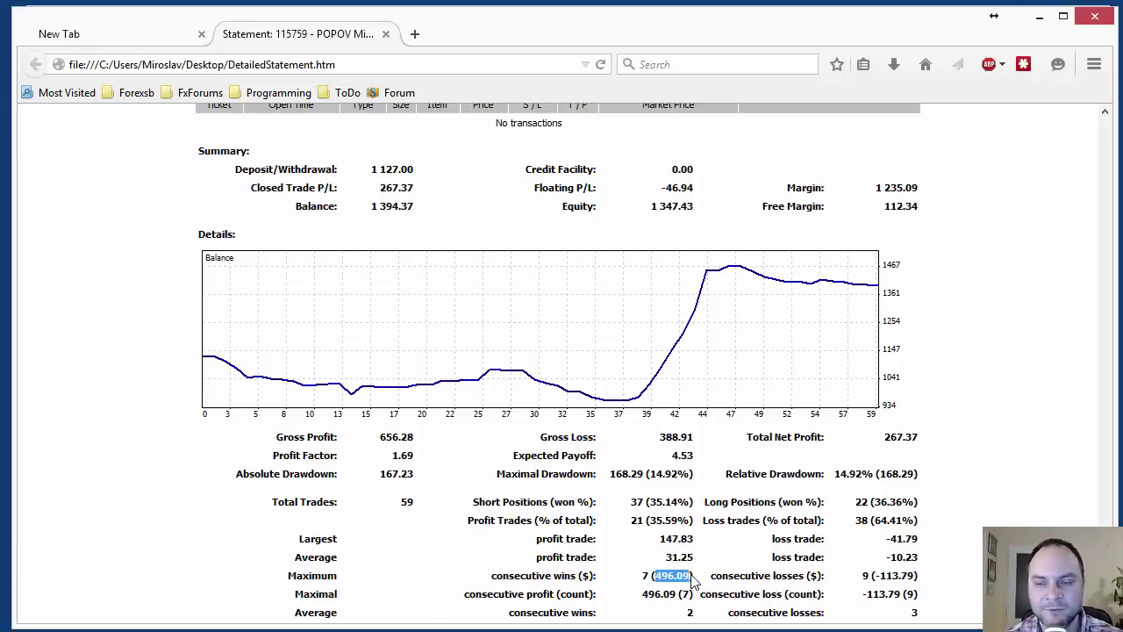
click(658, 587)
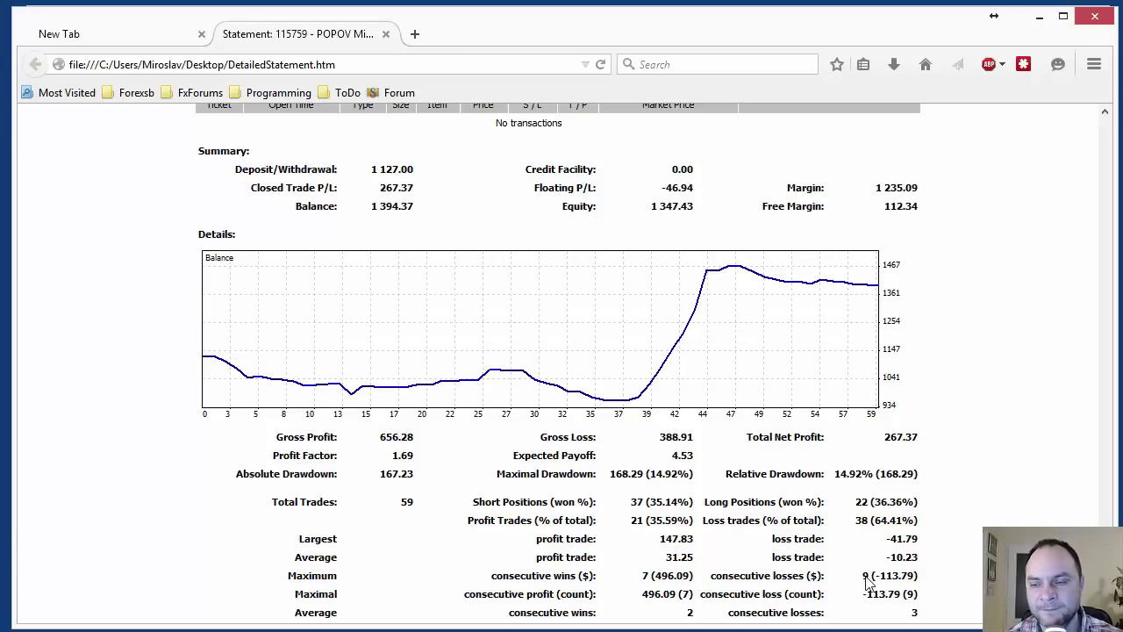
drag(869, 578, 863, 578)
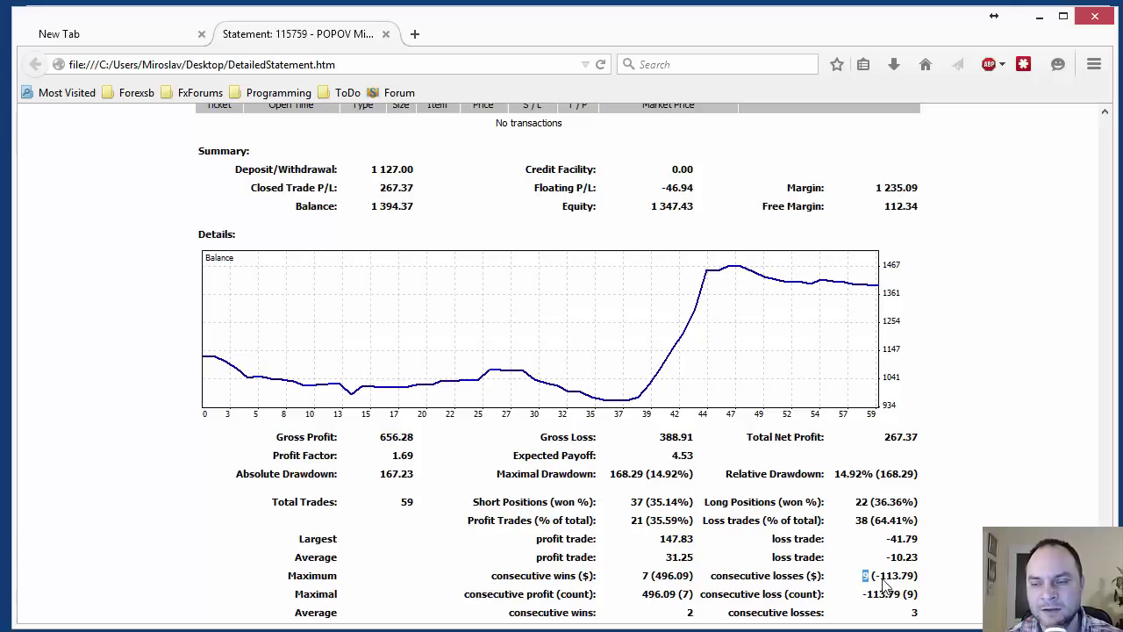
drag(884, 586, 931, 583)
click(946, 586)
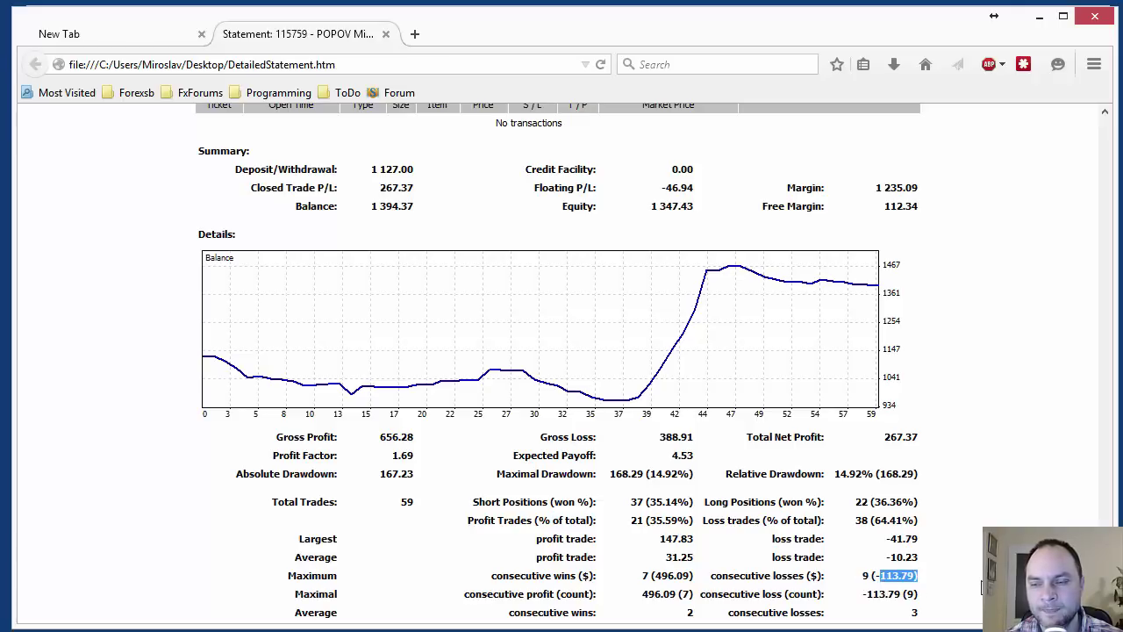
click(884, 586)
double_click(892, 582)
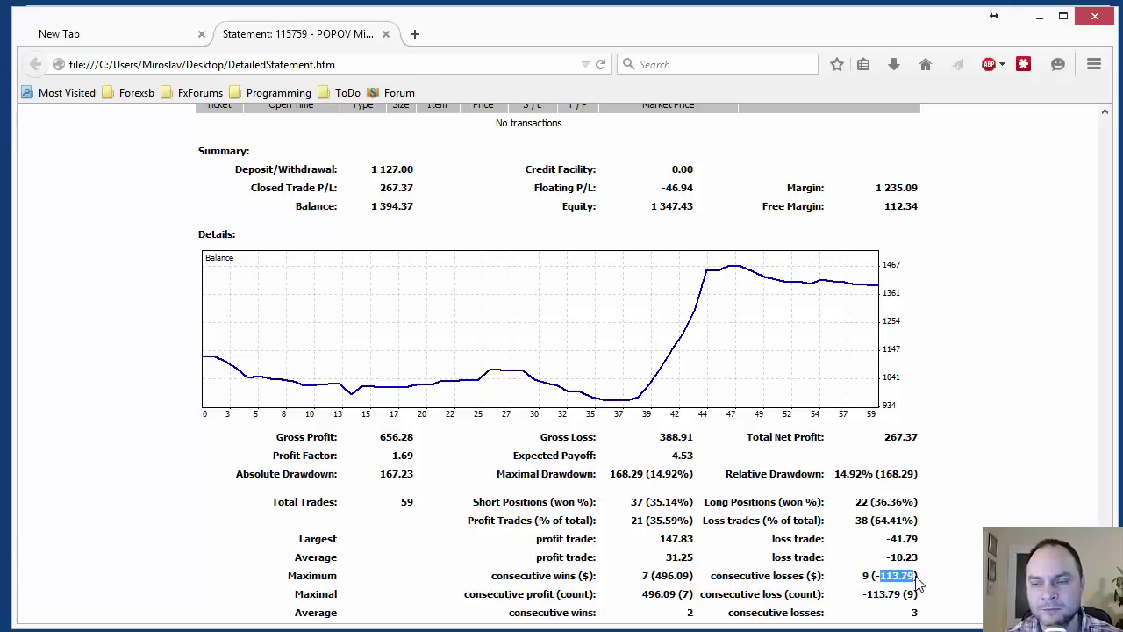
click(919, 581)
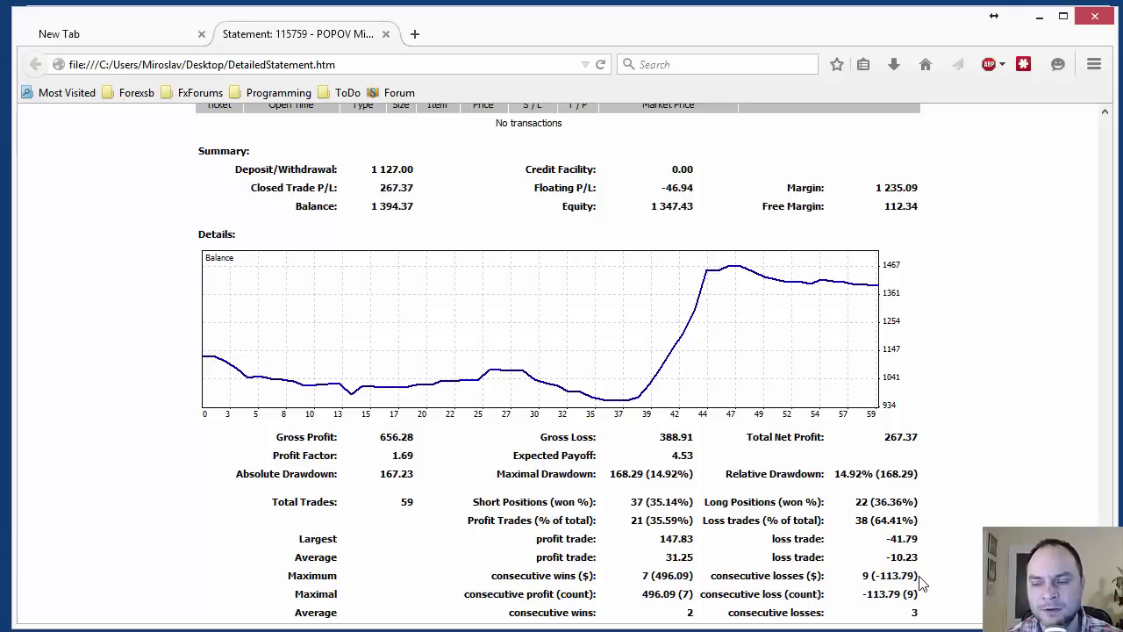
drag(658, 578, 691, 580)
click(678, 587)
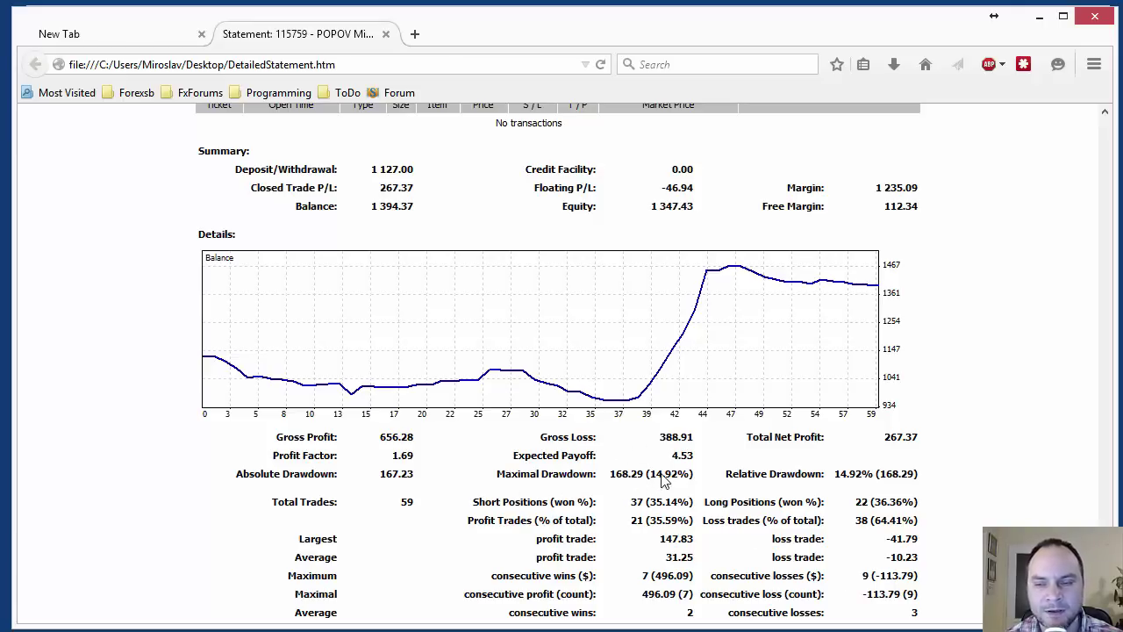
Step: Highlight the 14.92% maximal drawdown figure and scroll around the summary
drag(648, 479, 683, 477)
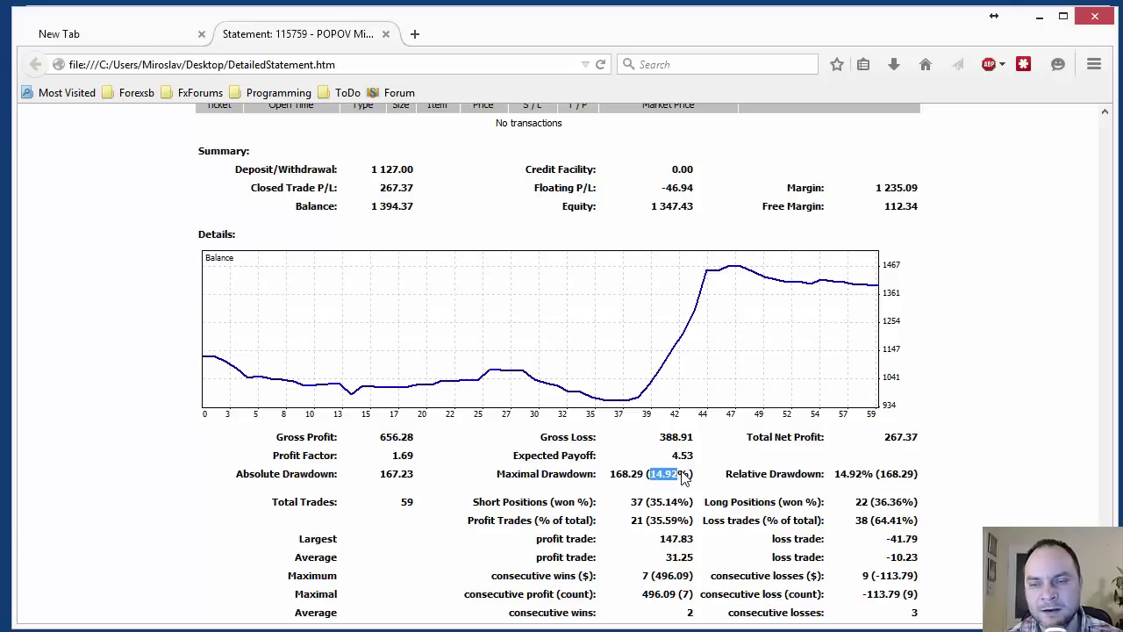
click(702, 476)
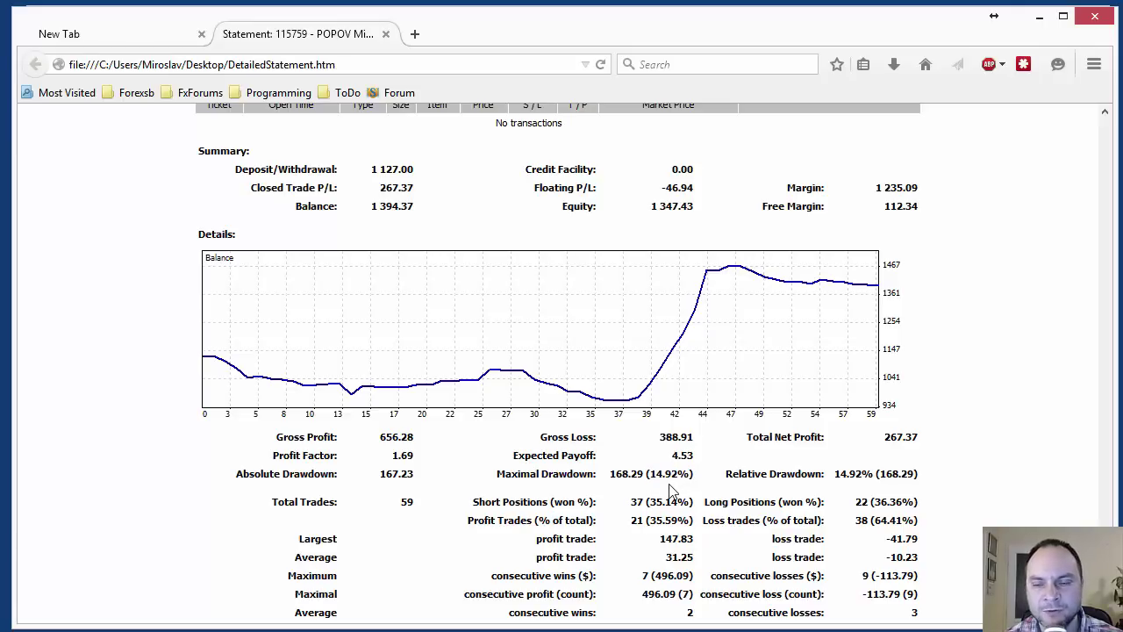
drag(656, 481, 684, 485)
click(686, 485)
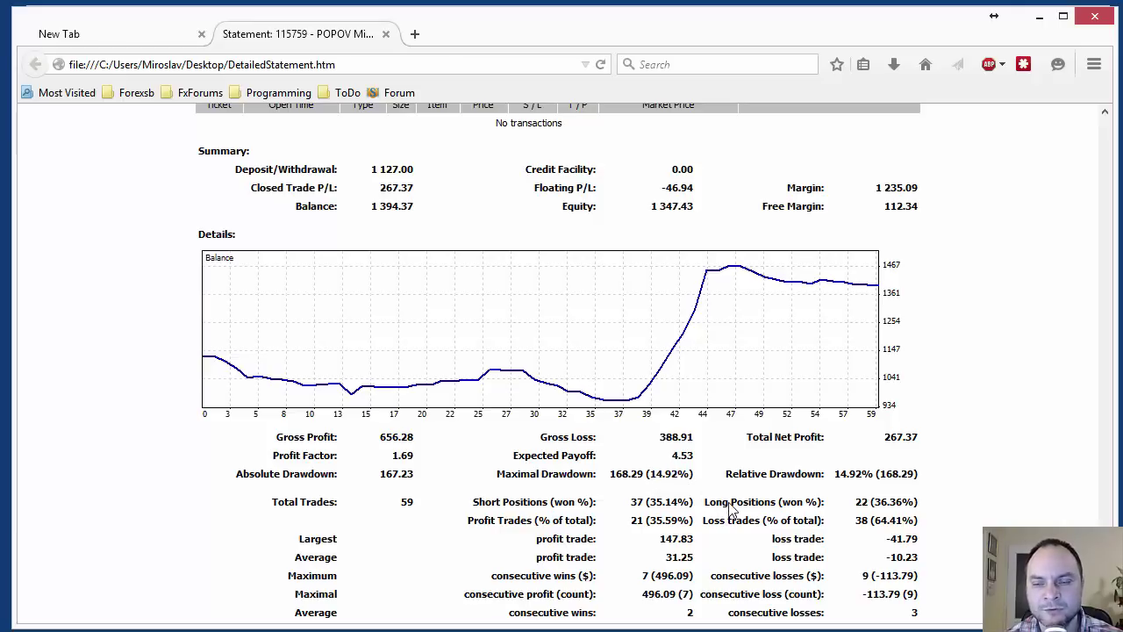
scroll(719, 507, up, 2)
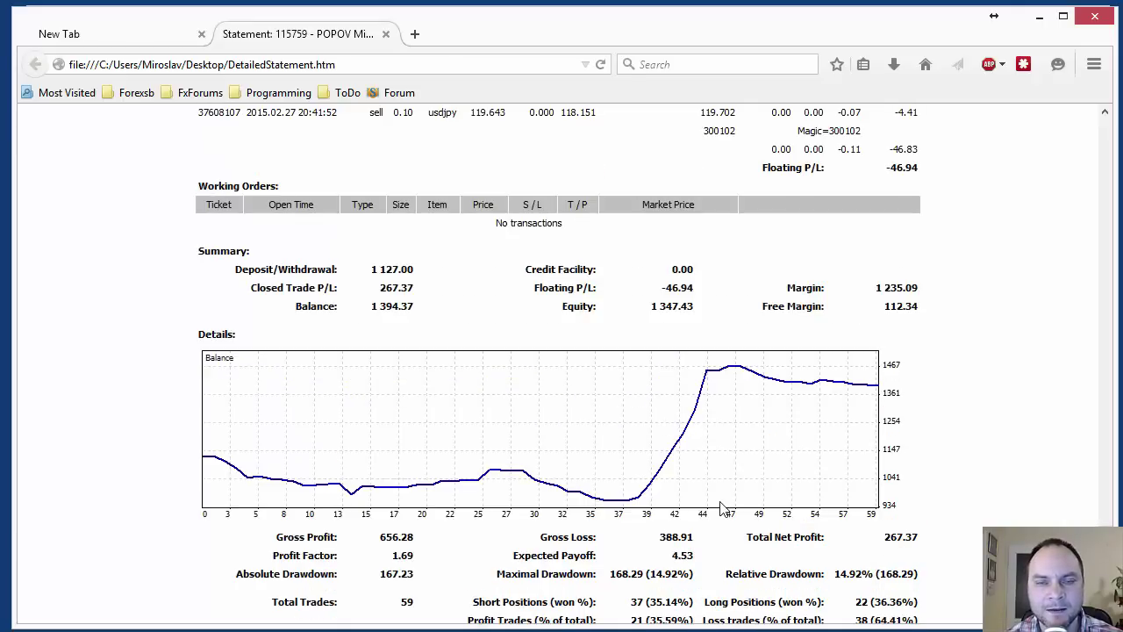
scroll(693, 509, down, 2)
scroll(639, 485, up, 8)
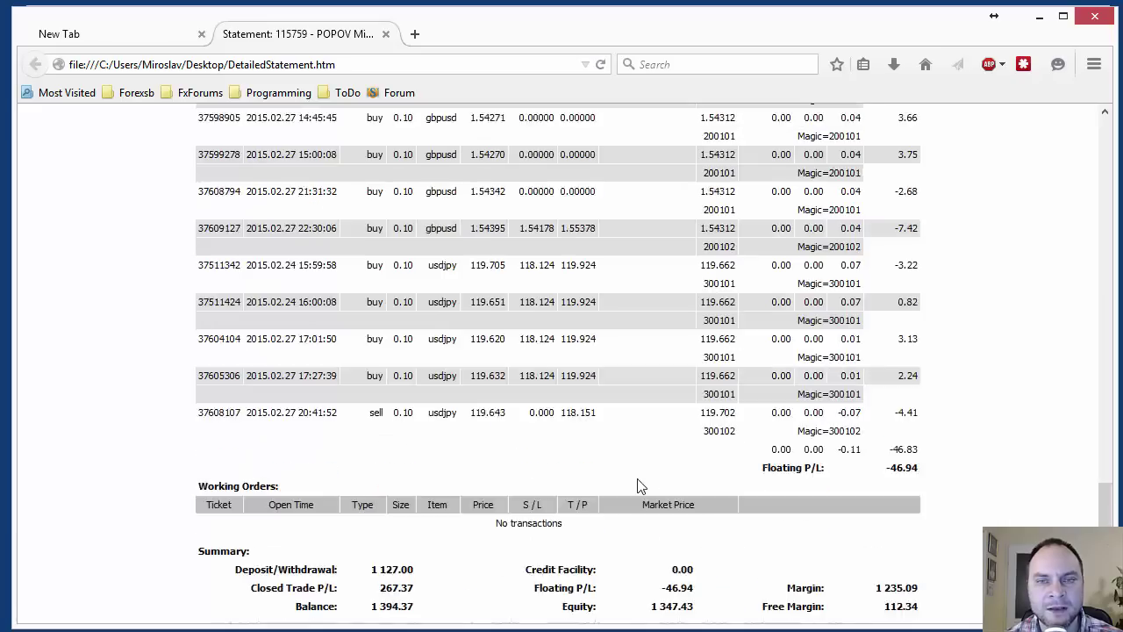
scroll(439, 378, down, 8)
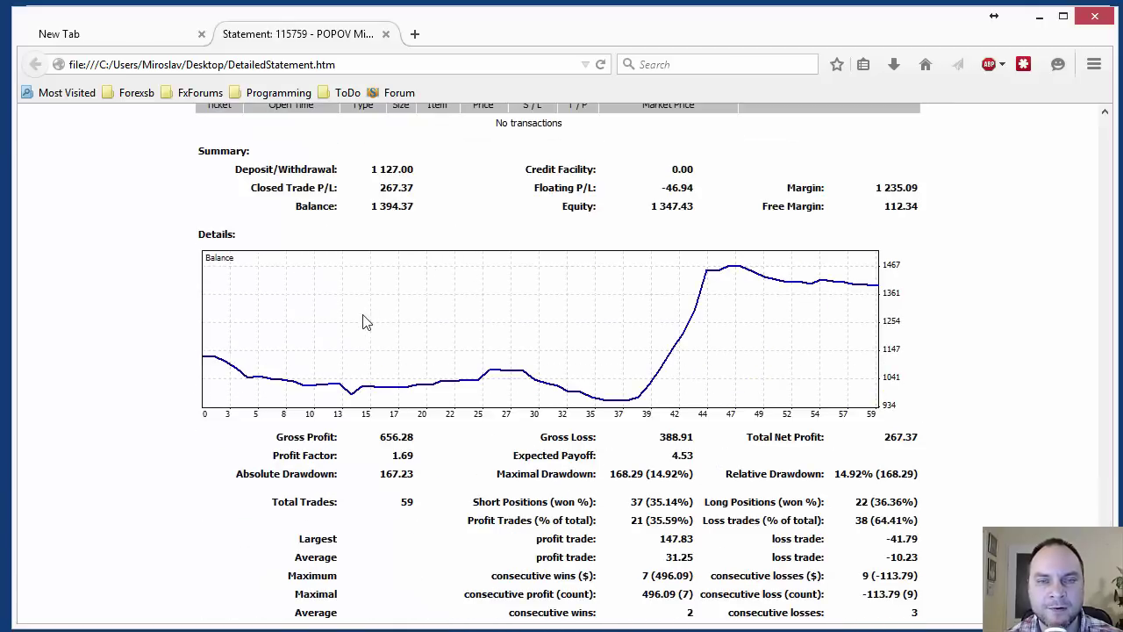
Step: Highlight the 1 127.00 deposit amount and scroll over the balance chart
drag(371, 173, 422, 174)
click(438, 175)
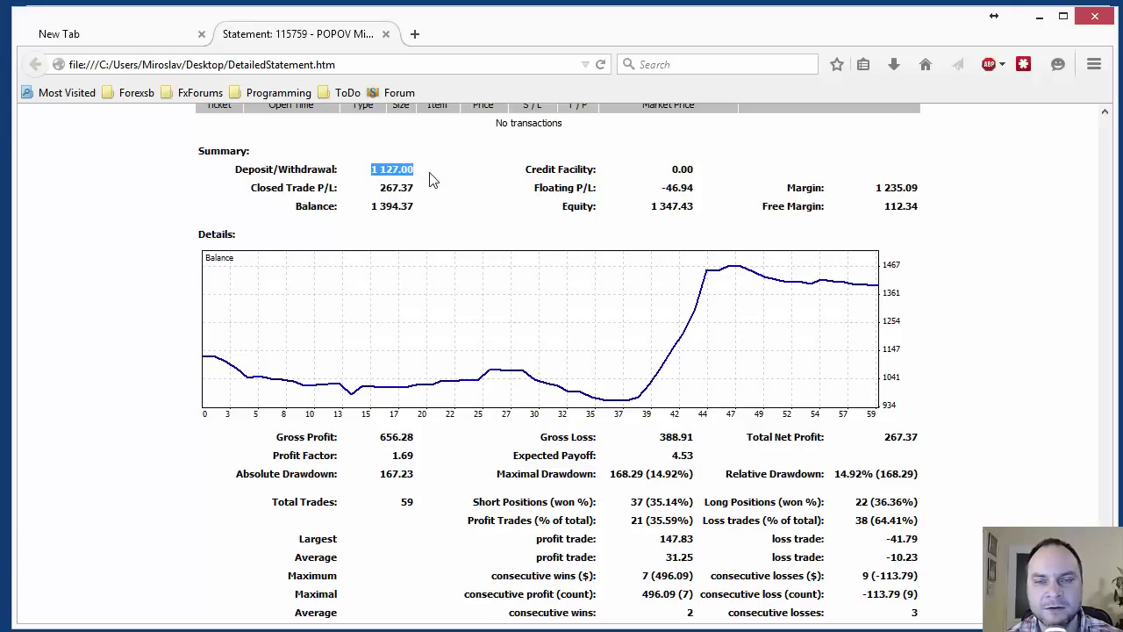
scroll(450, 224, up, 6)
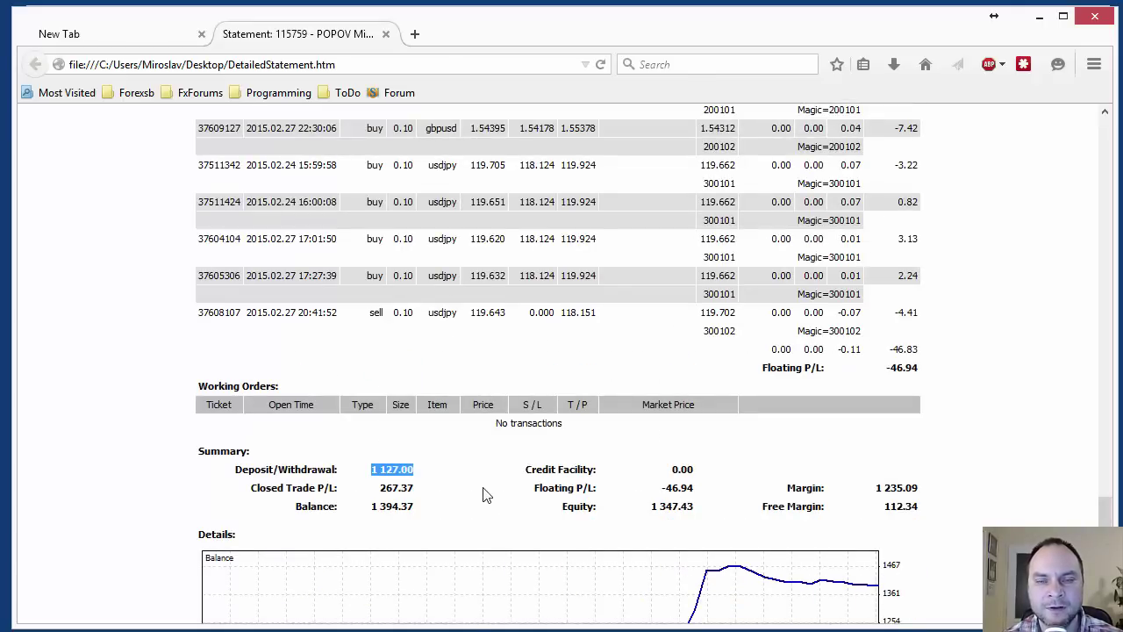
scroll(485, 496, down, 6)
scroll(485, 495, up, 6)
click(410, 425)
scroll(486, 490, down, 6)
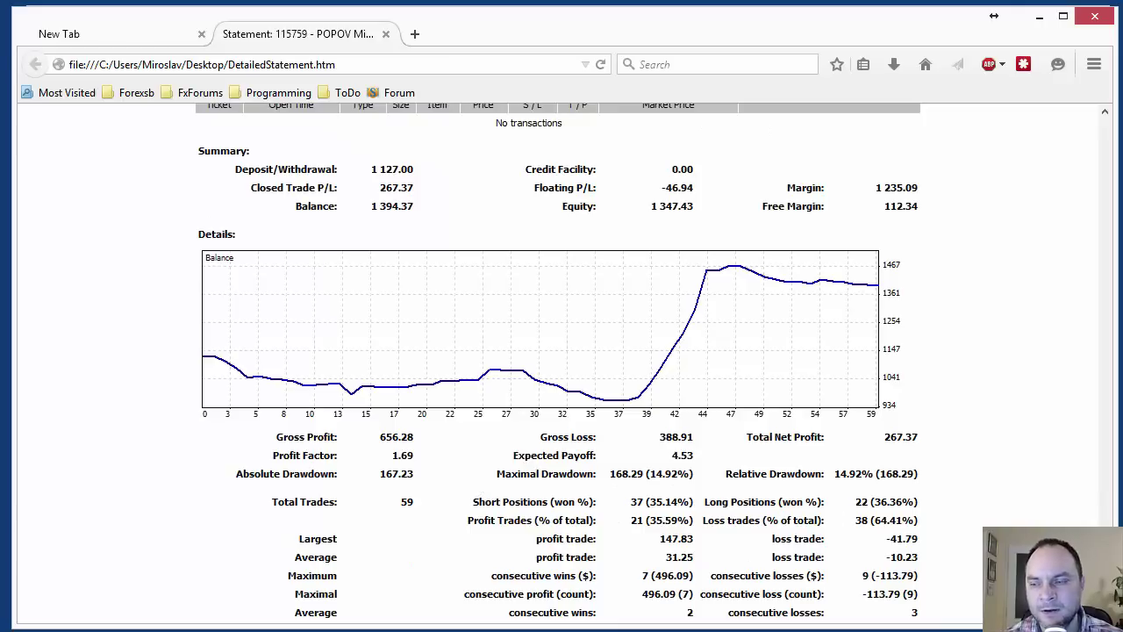
scroll(1050, 205, up, 20)
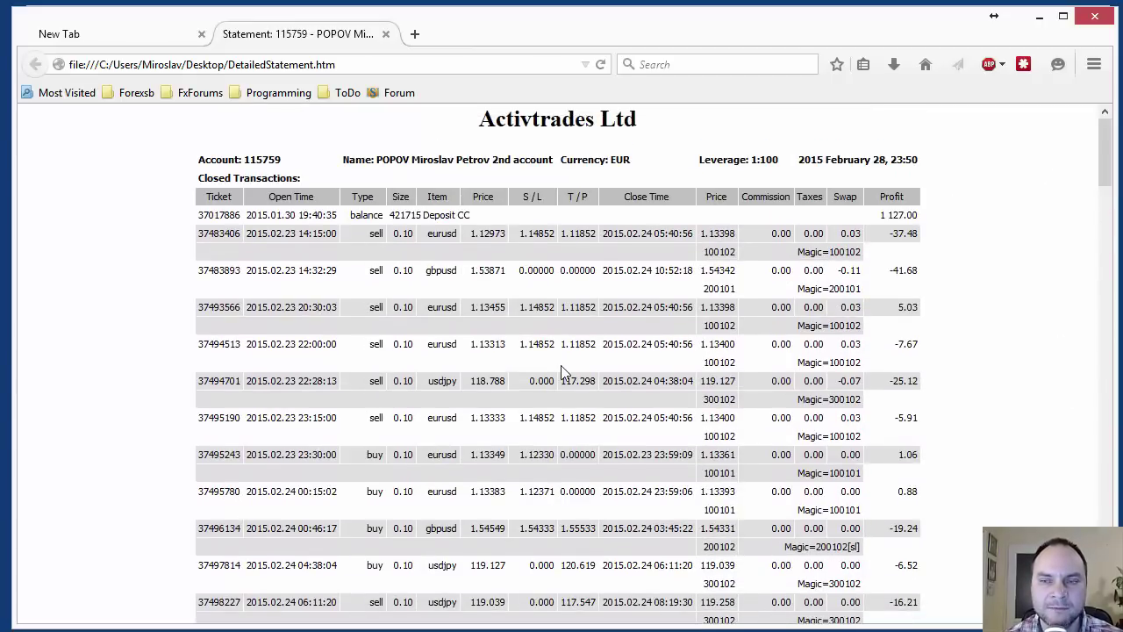
Step: Scroll the statement back up and switch to Trading Statistics.xlsx in Excel
drag(1104, 167, 1104, 562)
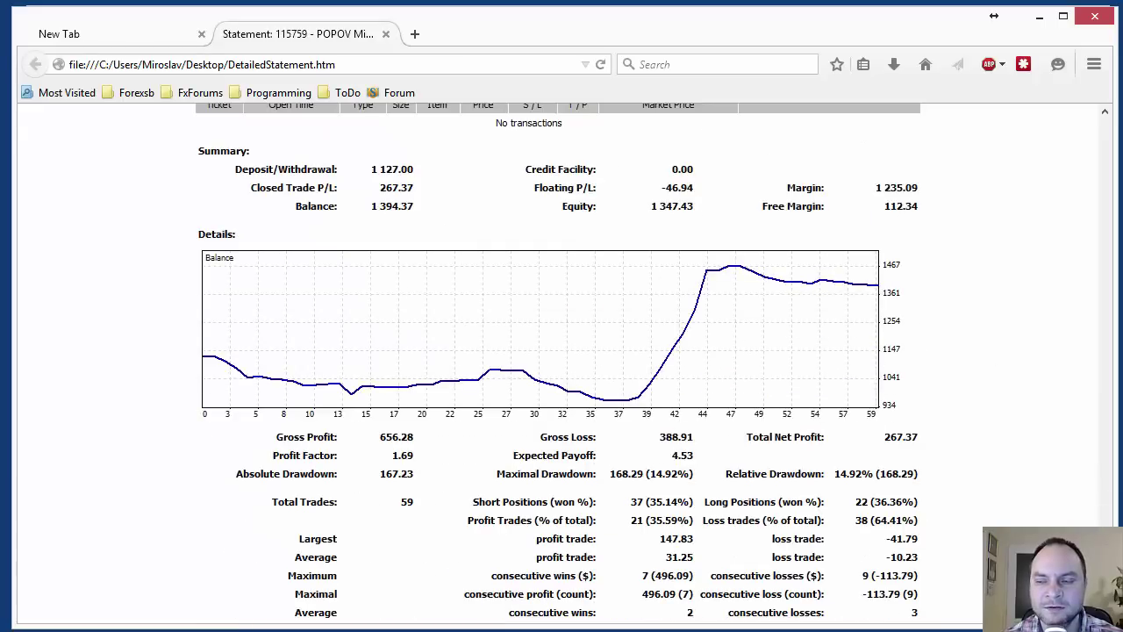
drag(1105, 561, 1105, 509)
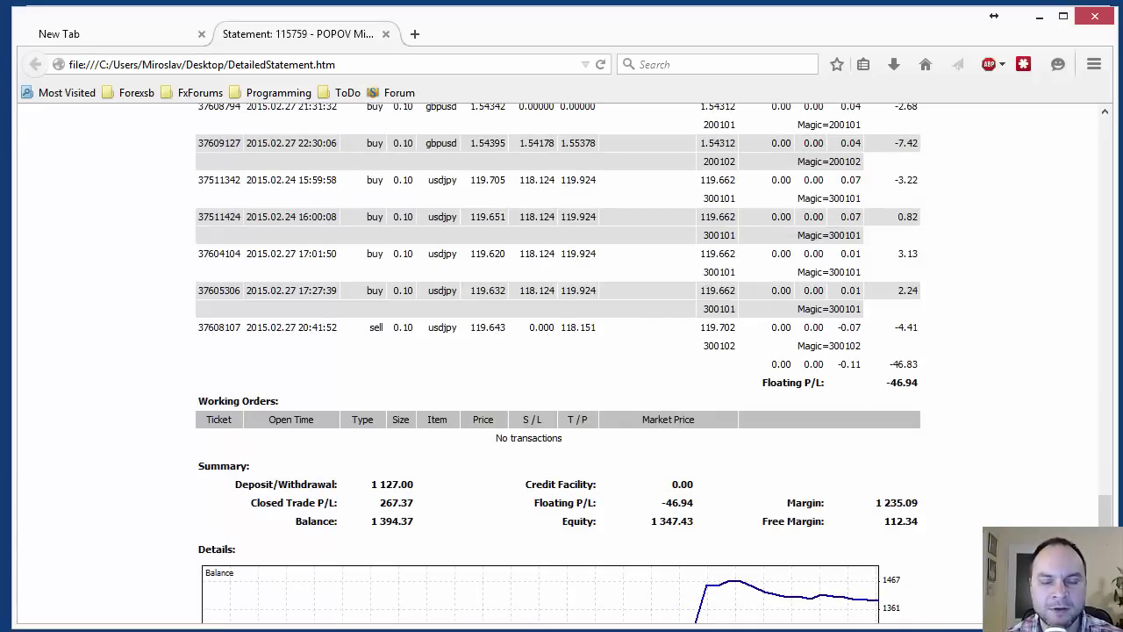
key(alt+Tab)
mouse_move(913, 593)
mouse_down()
mouse_move(932, 593)
mouse_move(910, 593)
mouse_up()
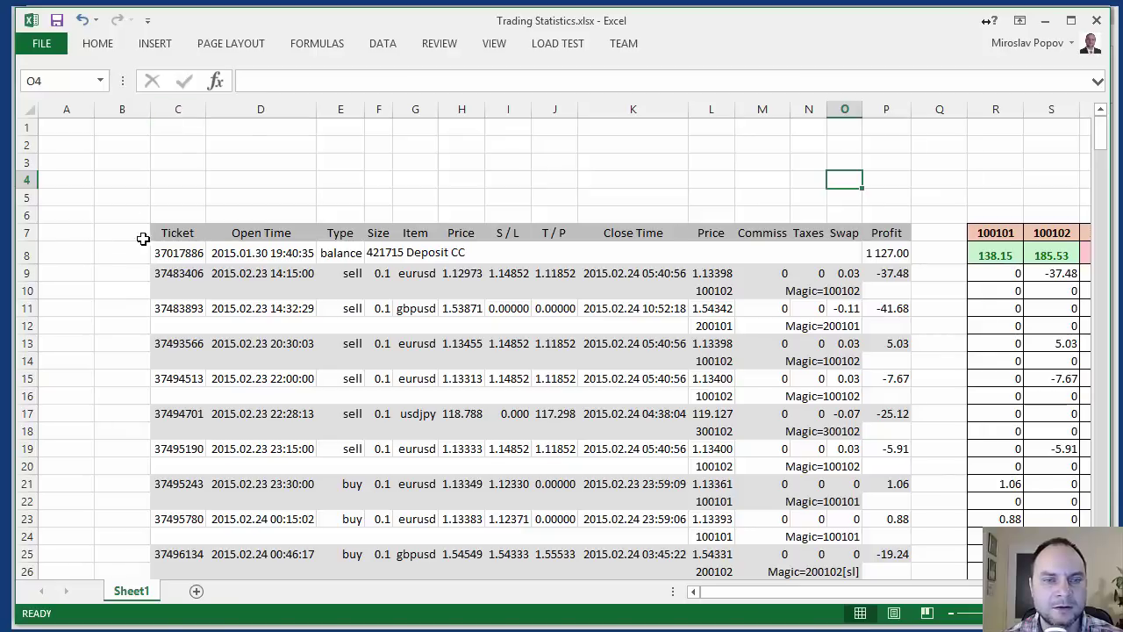
Step: Delete the old trades in columns C–P, select cell C7, and return to Firefox
click(180, 249)
click(176, 231)
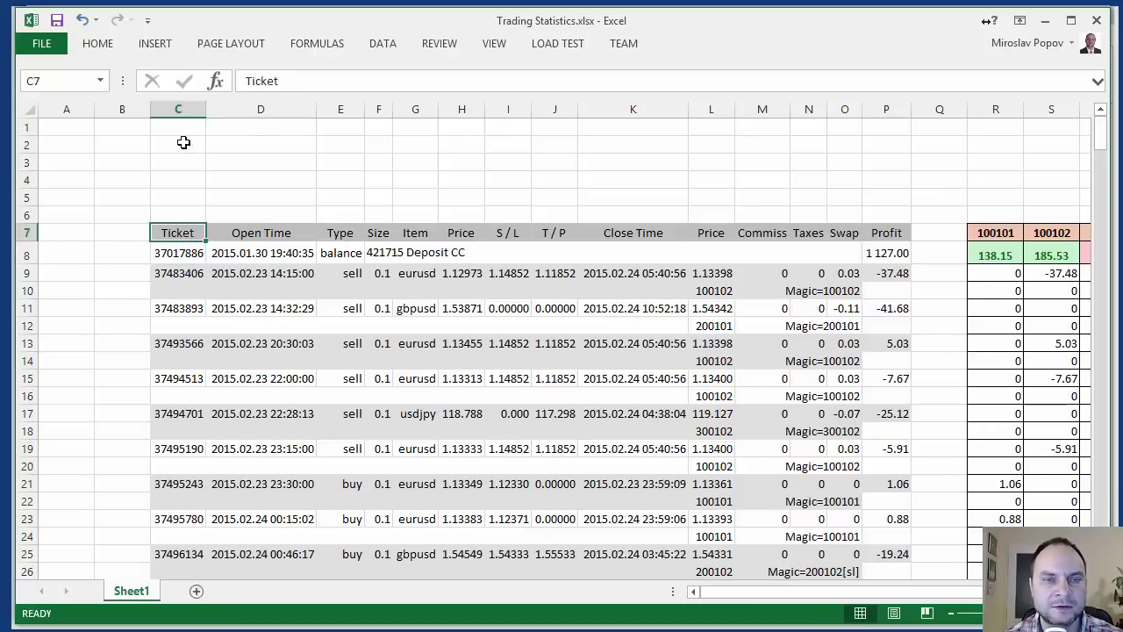
click(340, 273)
drag(180, 109, 878, 137)
key(Delete)
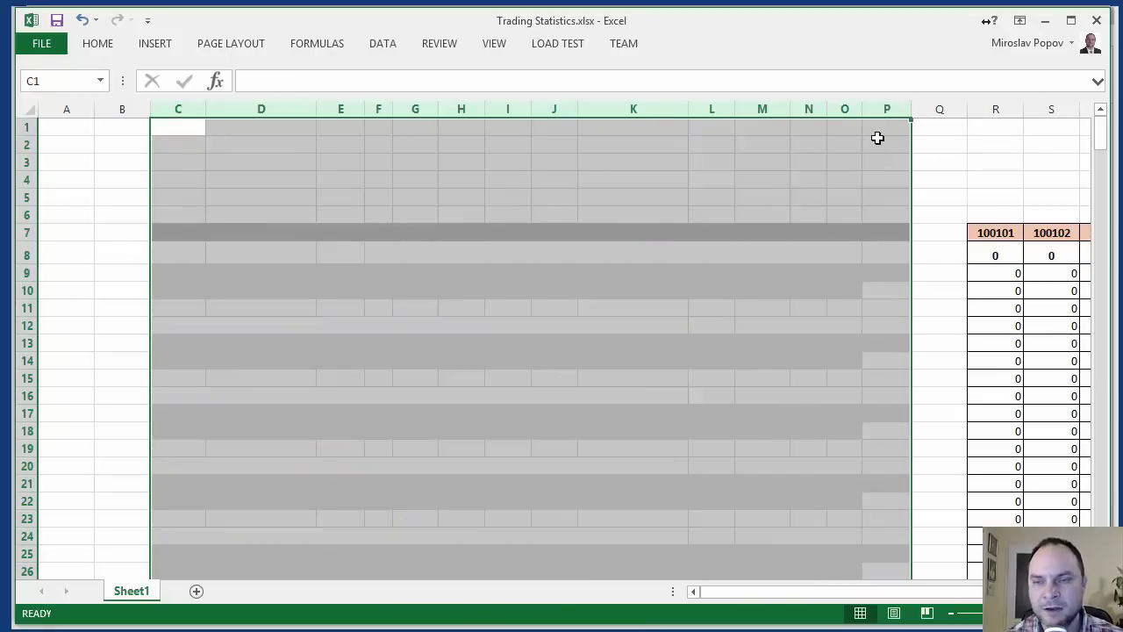
click(168, 234)
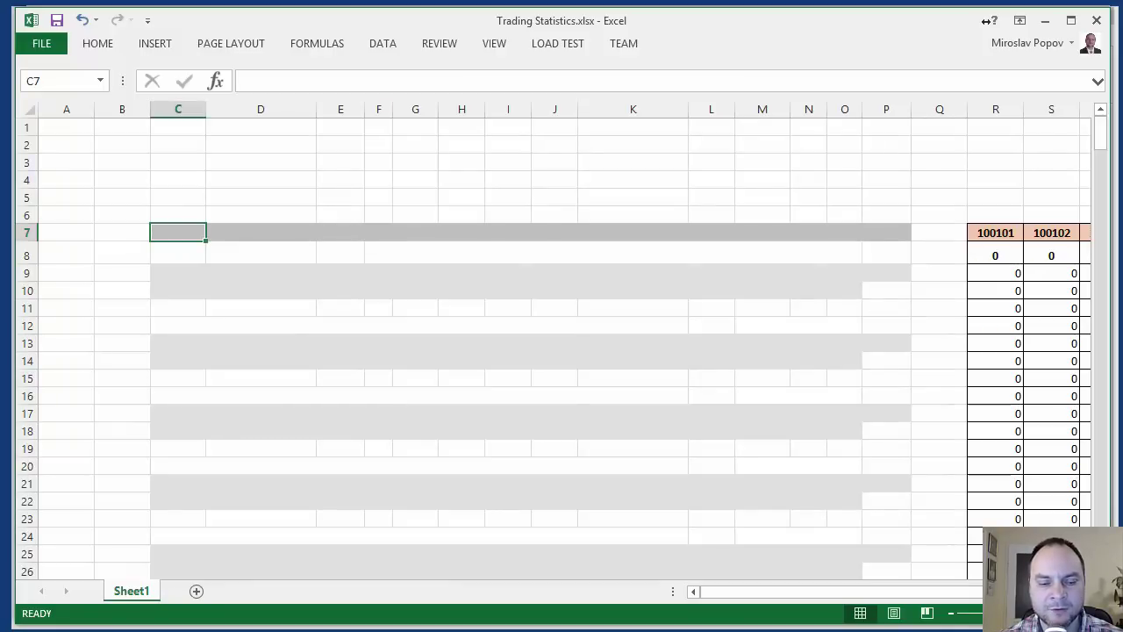
key(alt+Tab)
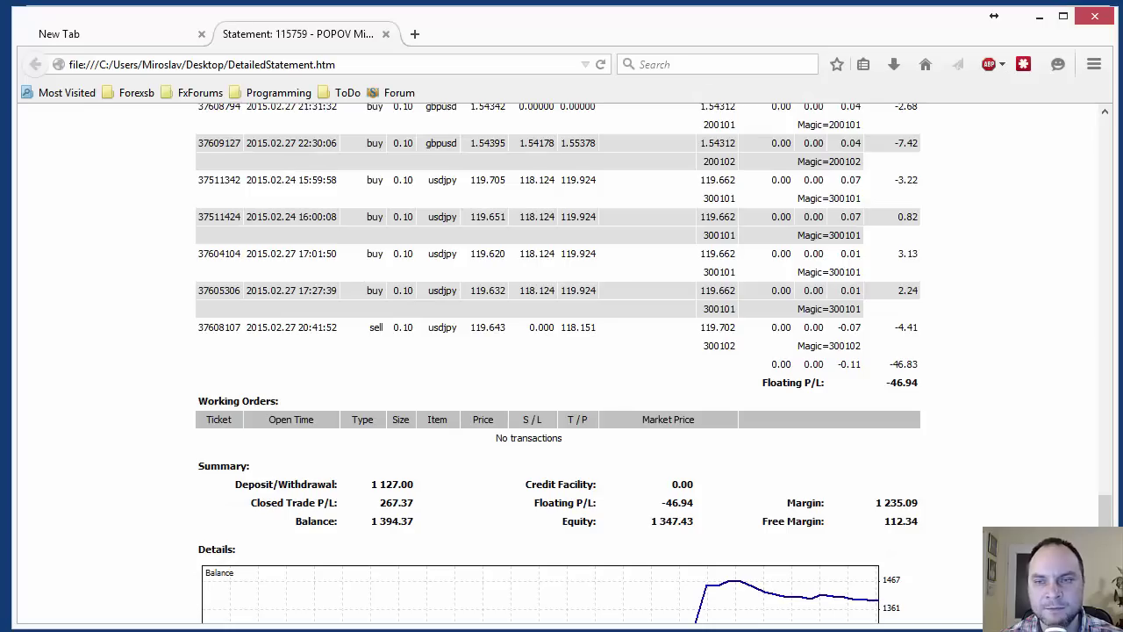
Step: Select the closed-transaction rows from the Ticket header to the last trade and copy them
drag(1104, 500, 1103, 150)
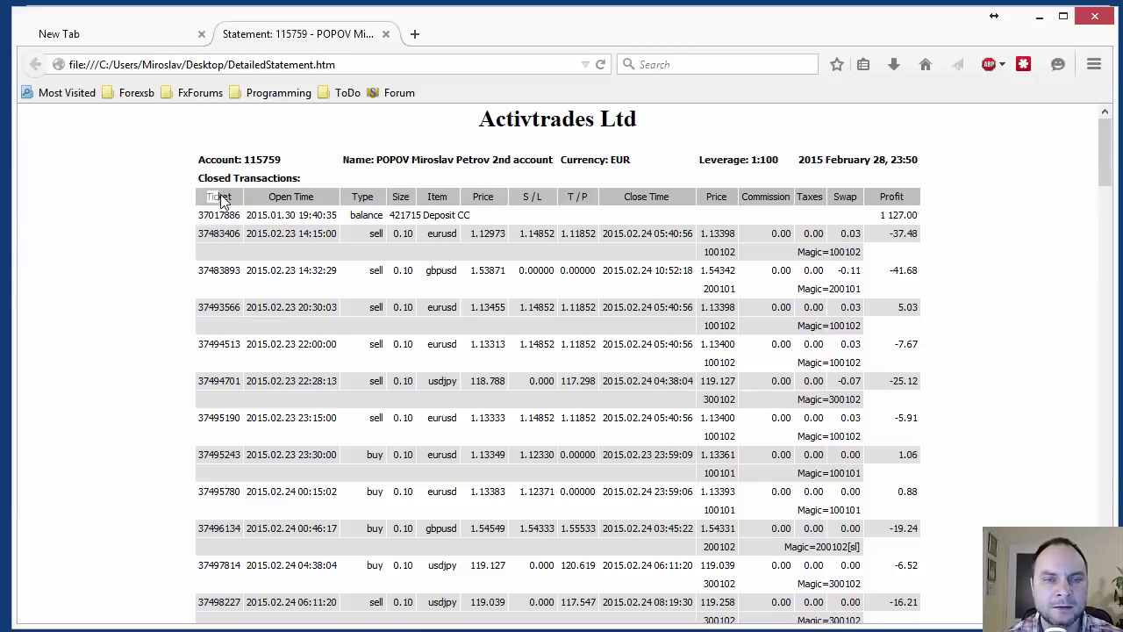
drag(209, 201, 916, 423)
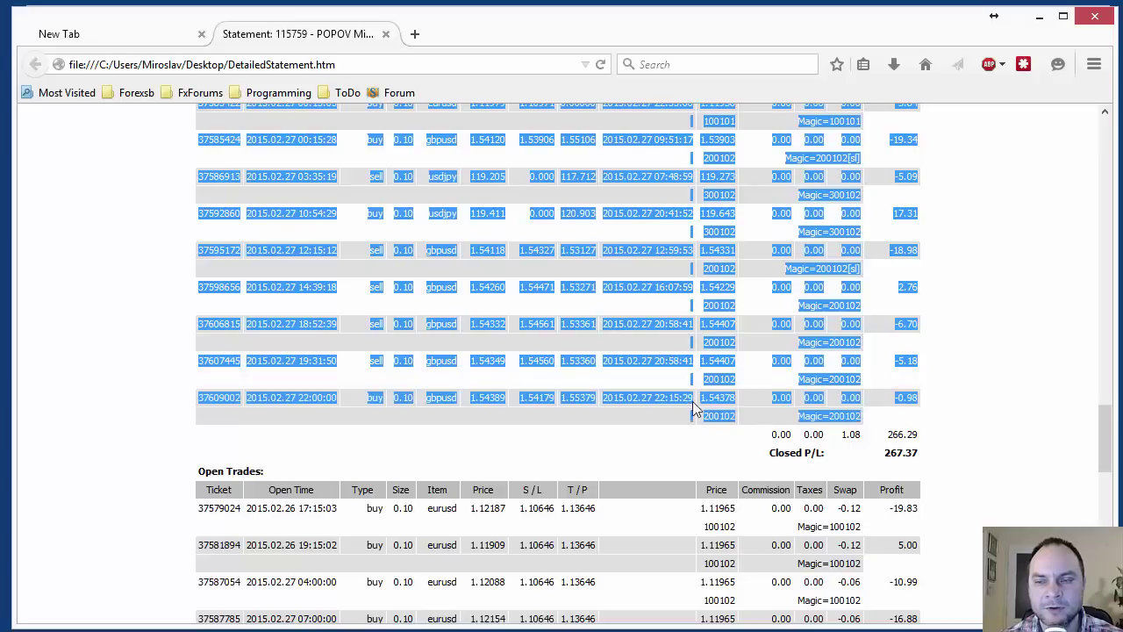
right_click(828, 386)
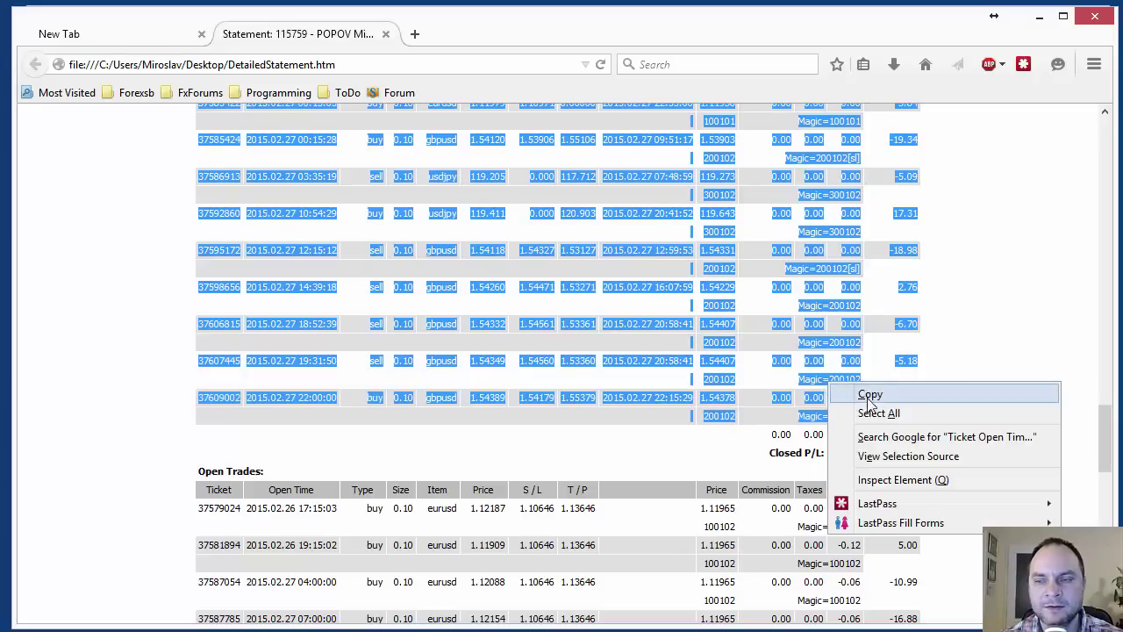
click(867, 396)
Step: Paste the closed trades at C7 with Keep Source Formatting, then scroll to row 126
click(1037, 18)
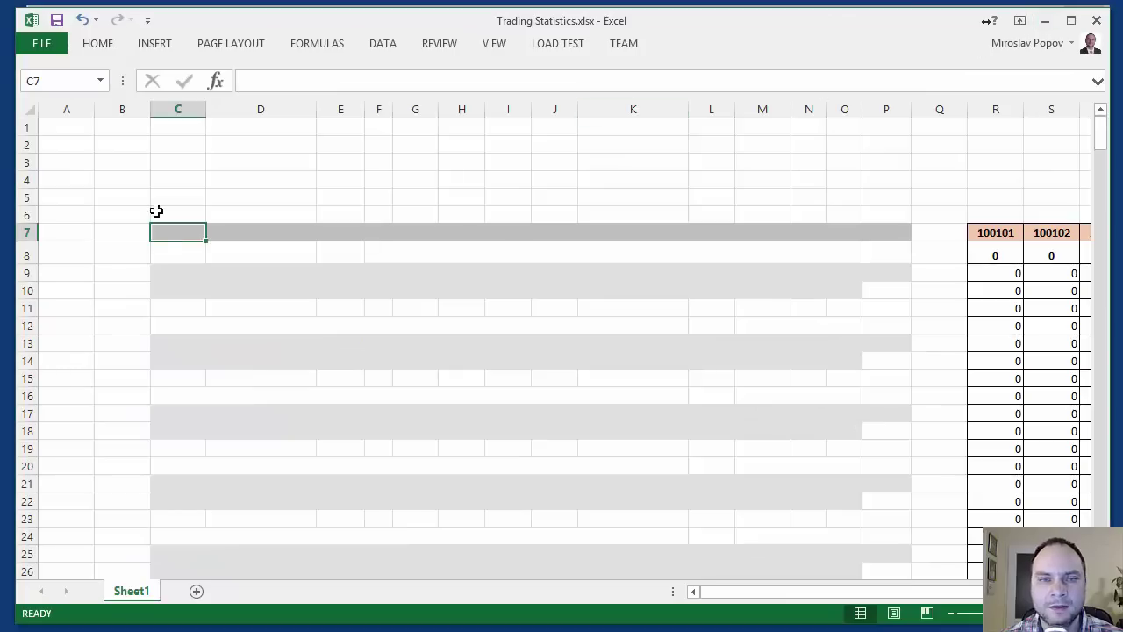
right_click(176, 237)
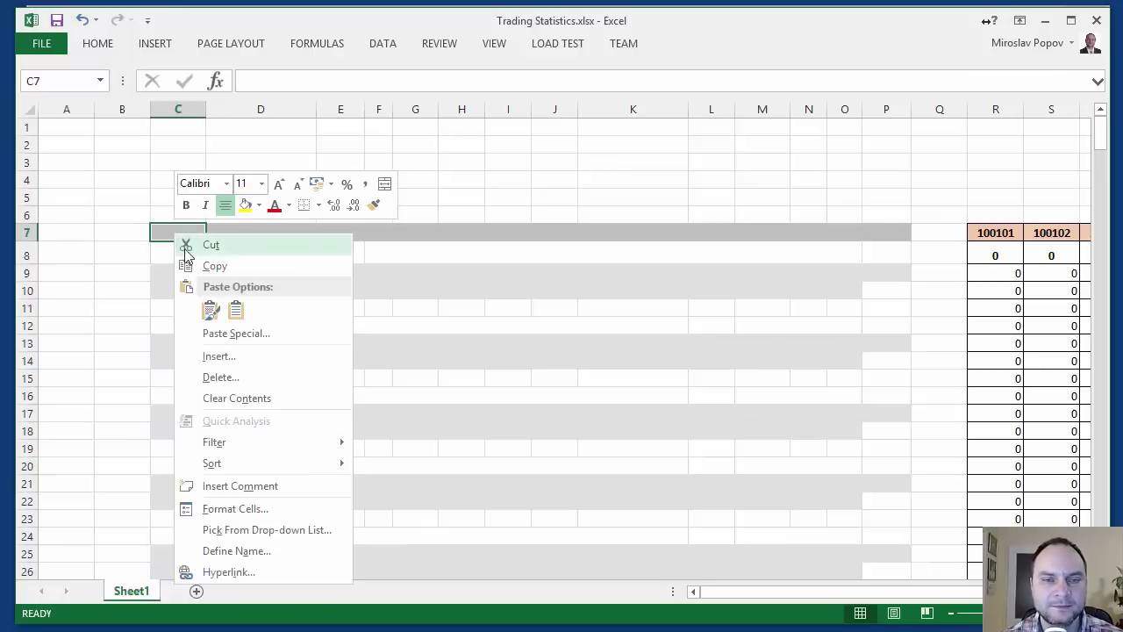
click(210, 309)
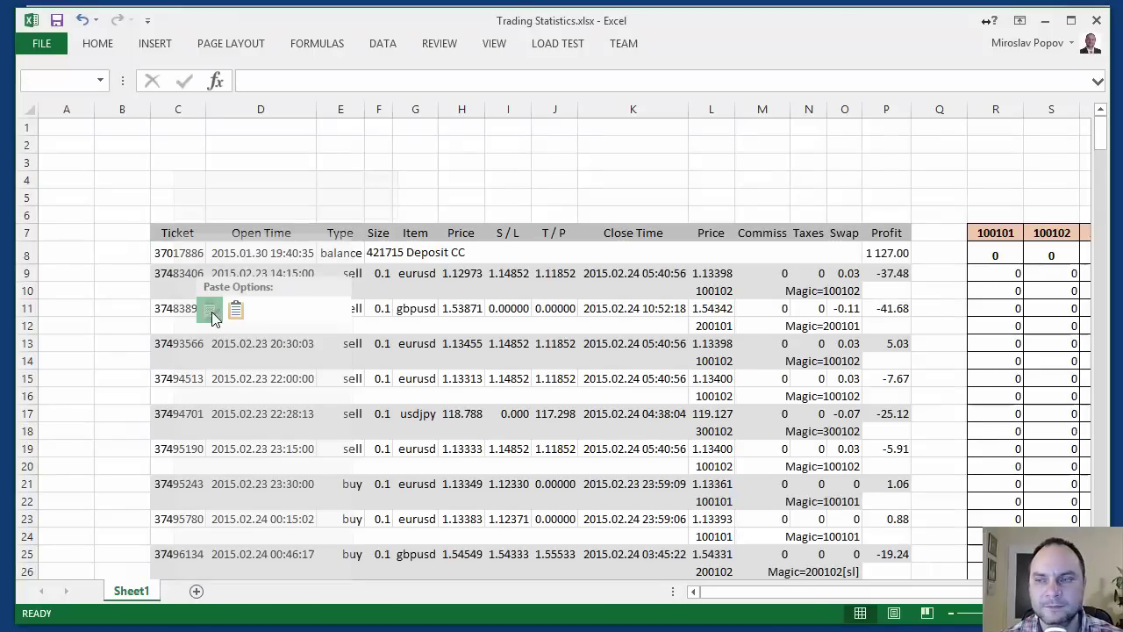
click(211, 312)
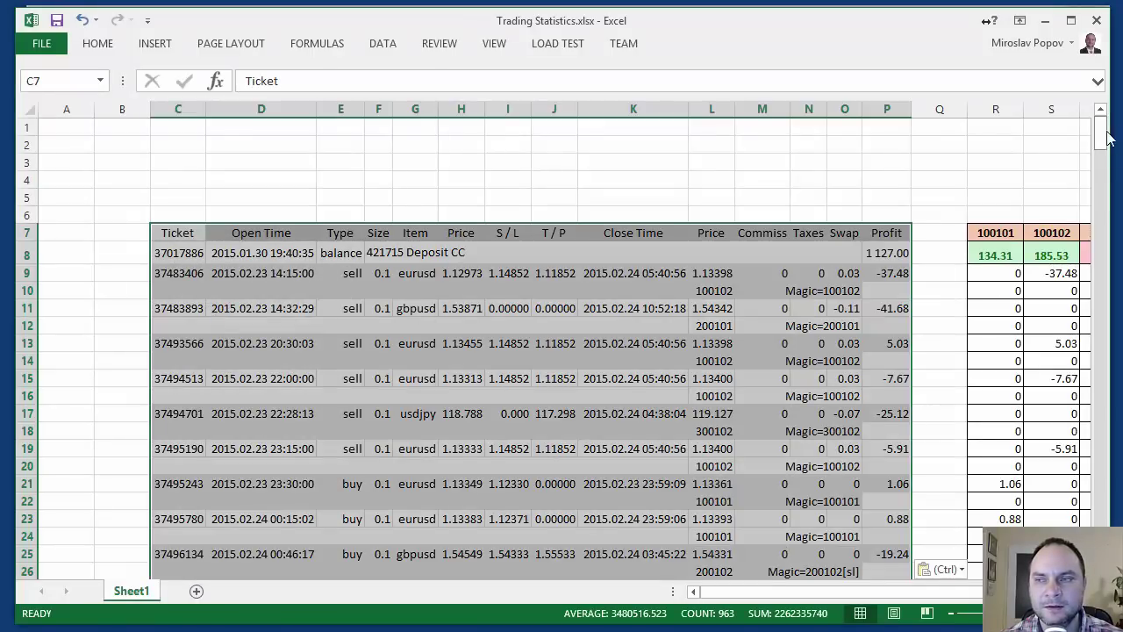
drag(1104, 133, 1094, 293)
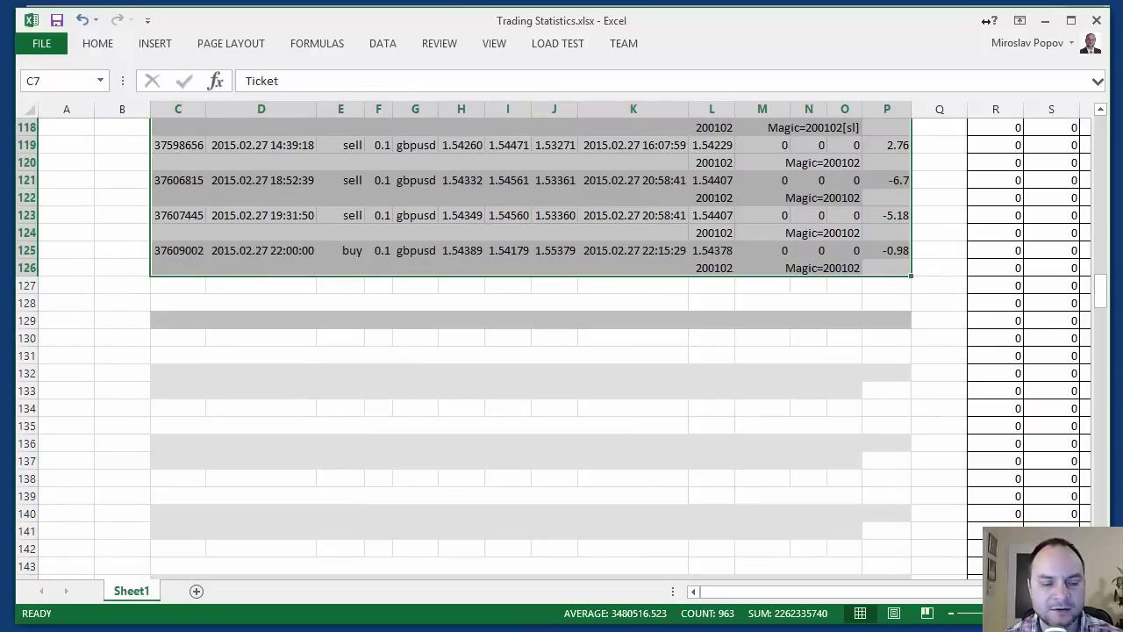
Step: Copy the Open Trades table from the Firefox statement and return to the Excel workbook
key(alt+Tab)
drag(1103, 416, 1103, 471)
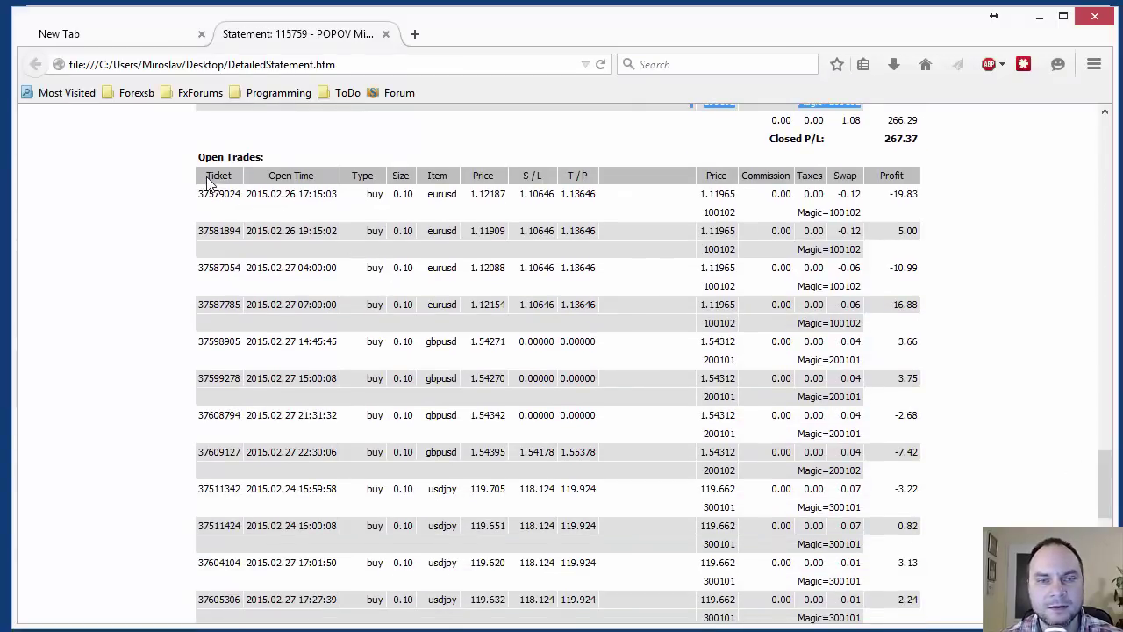
drag(210, 178, 912, 158)
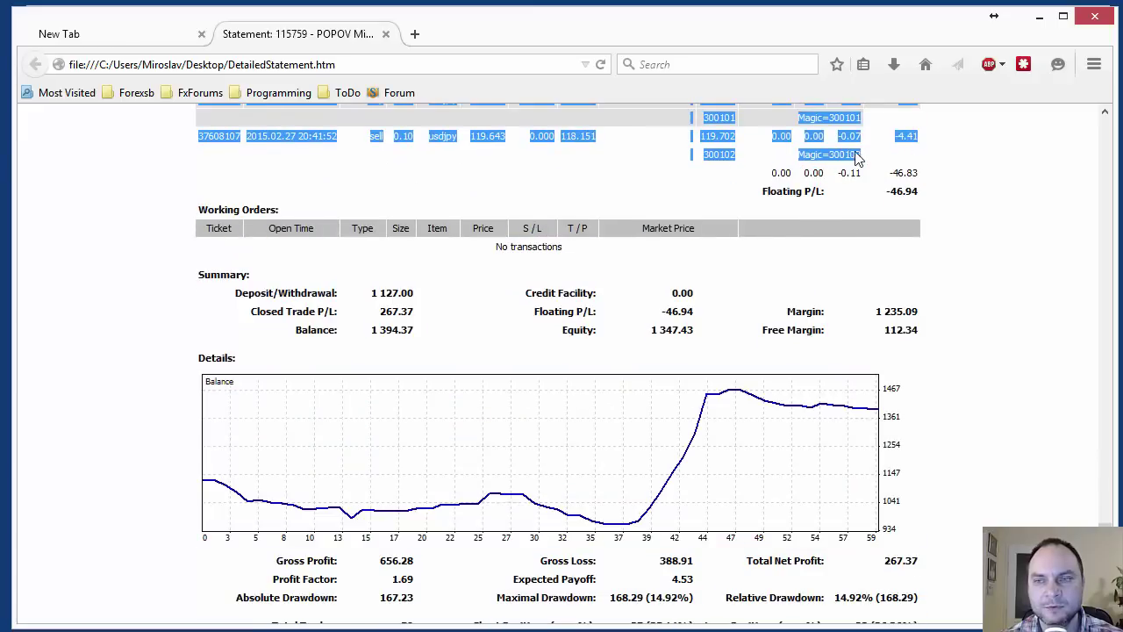
right_click(847, 156)
click(890, 167)
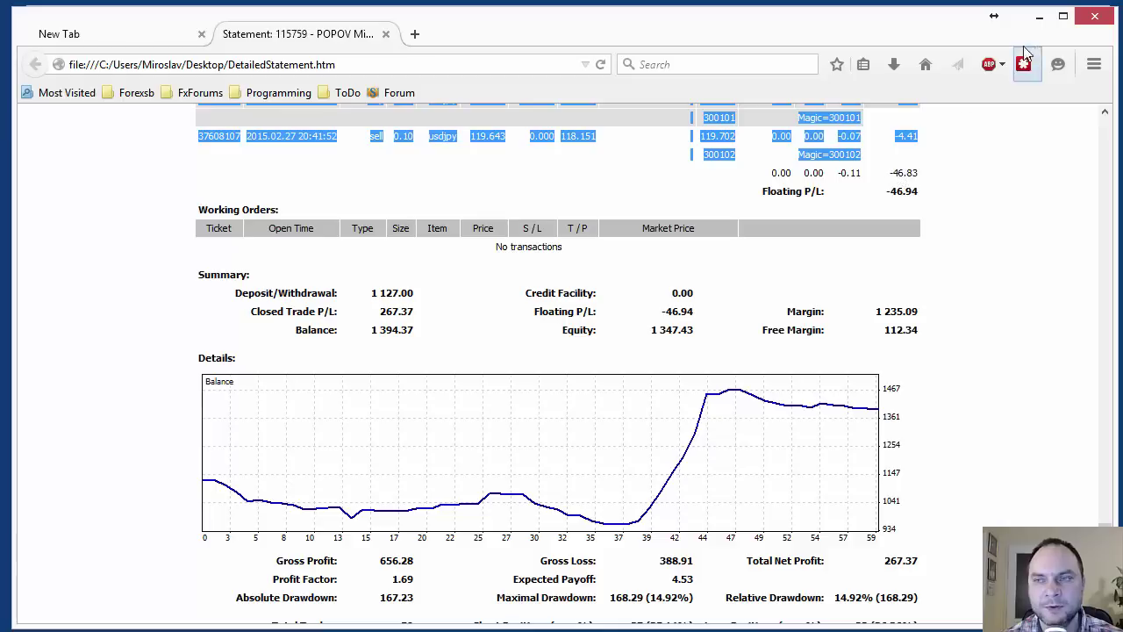
click(1039, 15)
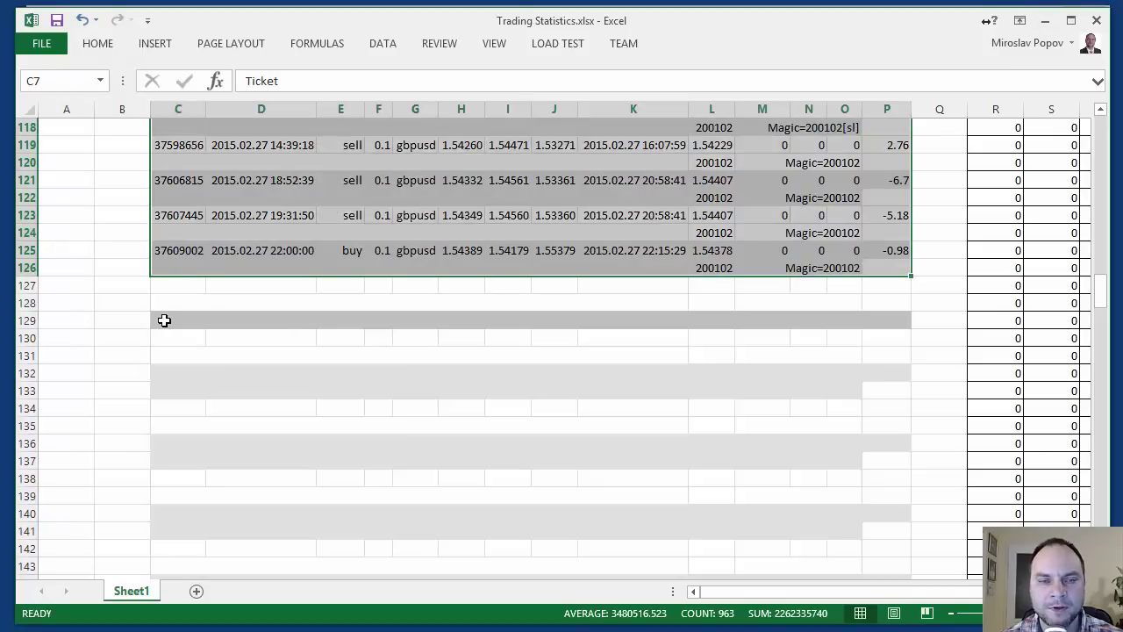
Step: Paste the open trades into cell C129 with Keep Source Formatting
click(163, 319)
click(166, 304)
click(166, 318)
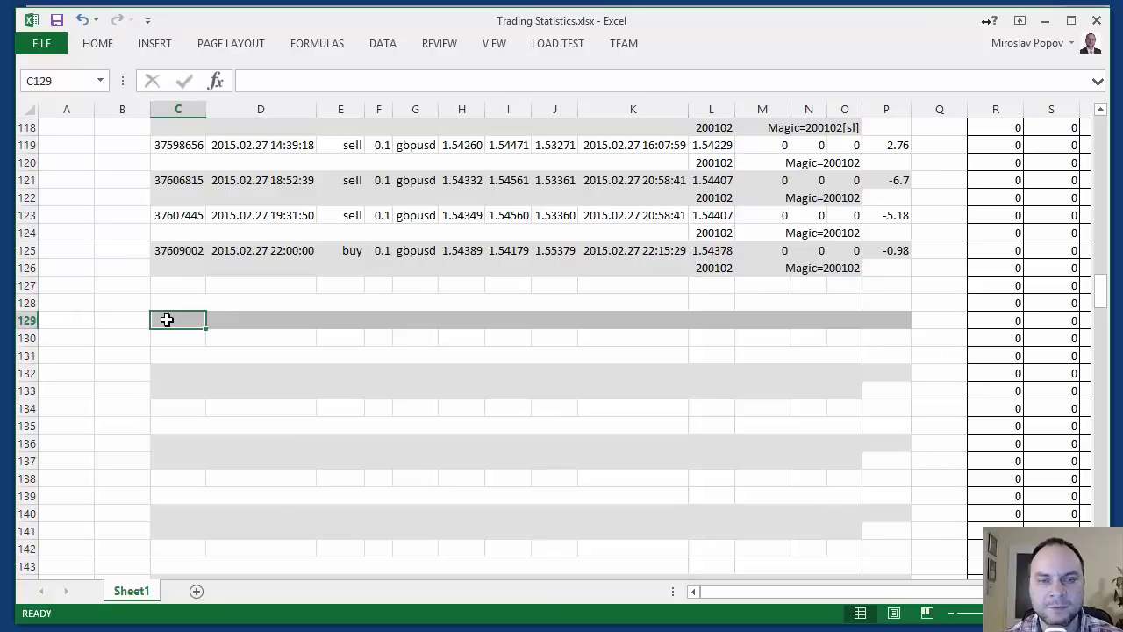
right_click(167, 320)
click(204, 398)
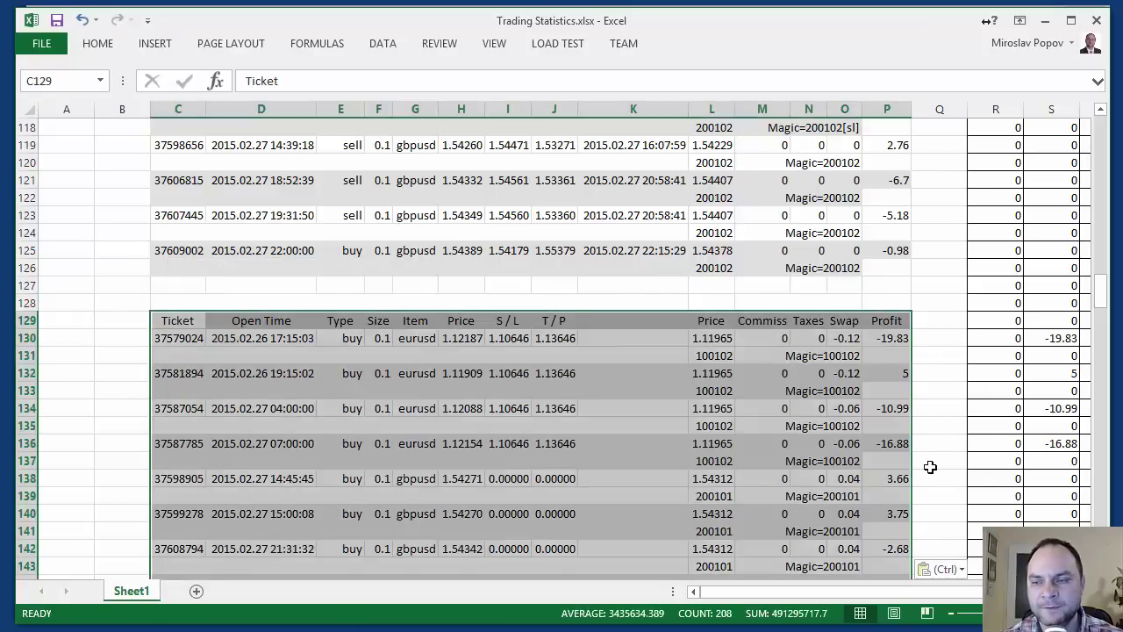
Step: Check the six magic totals: 134.31, 142.83, −70.82, −12.73, 2.97 and 22.9
click(928, 465)
drag(1108, 296, 1108, 136)
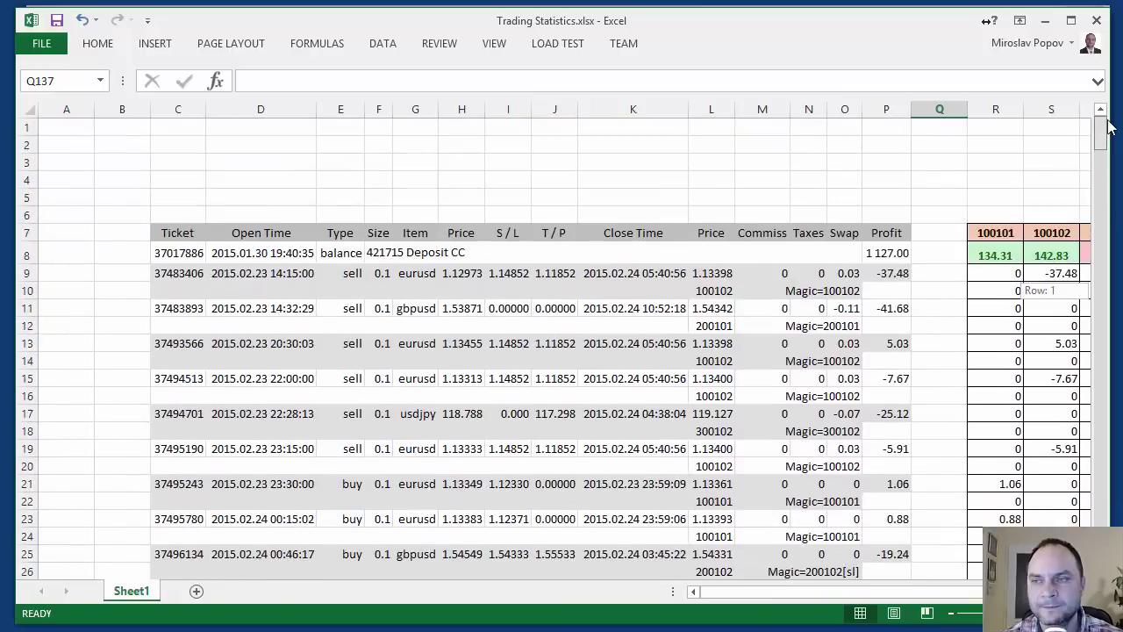
drag(804, 595, 835, 595)
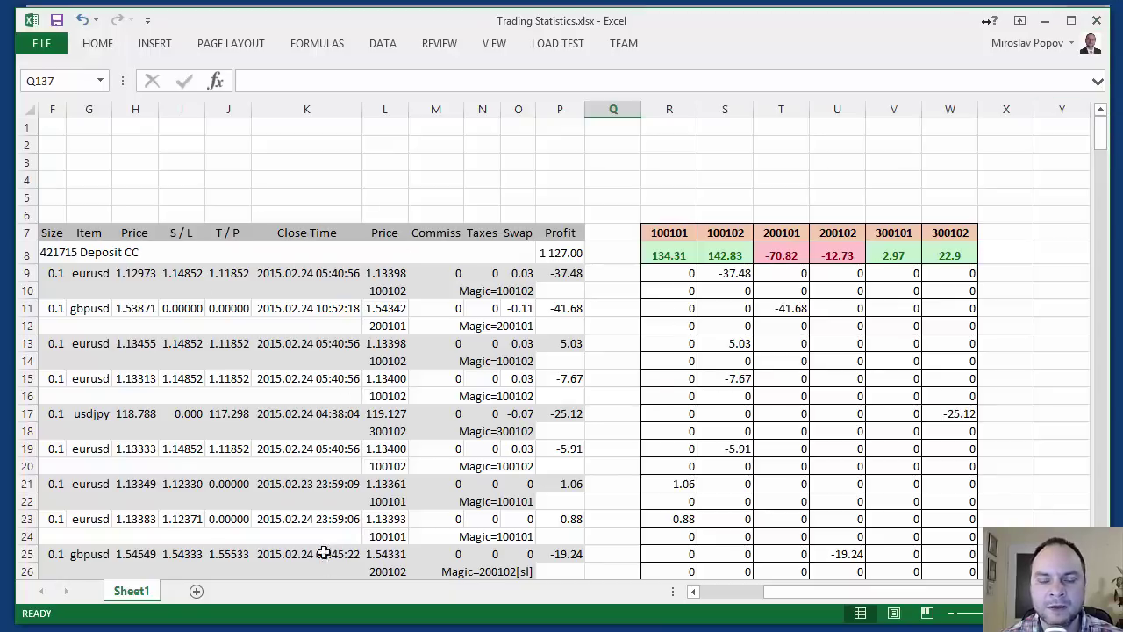
drag(663, 254, 951, 255)
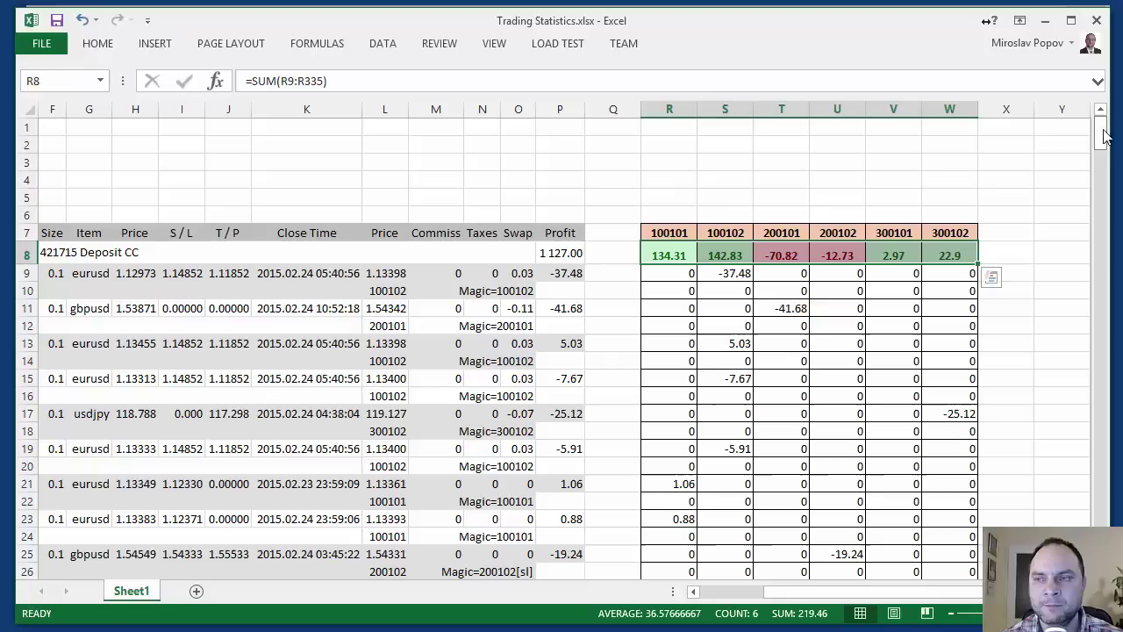
click(682, 292)
click(670, 234)
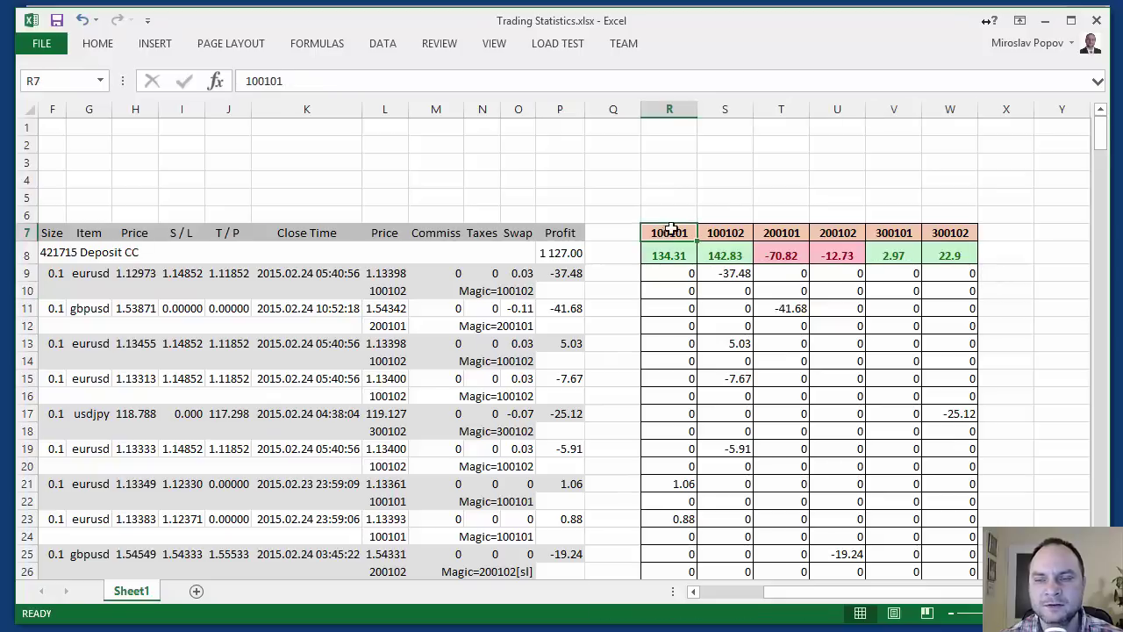
click(724, 233)
click(800, 234)
click(845, 233)
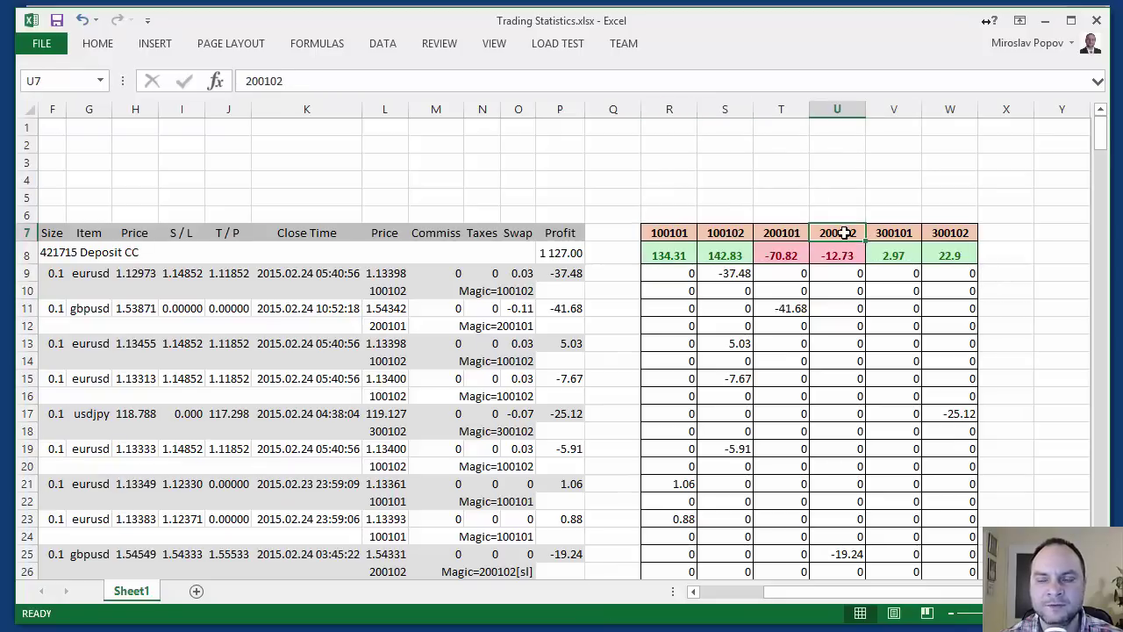
click(889, 233)
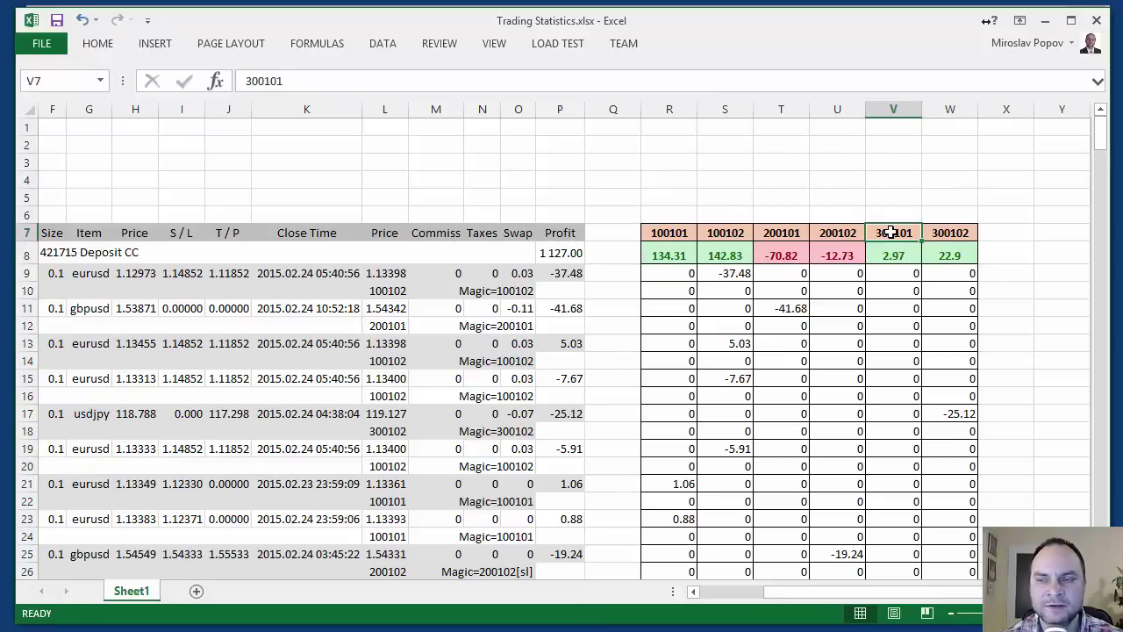
click(1028, 273)
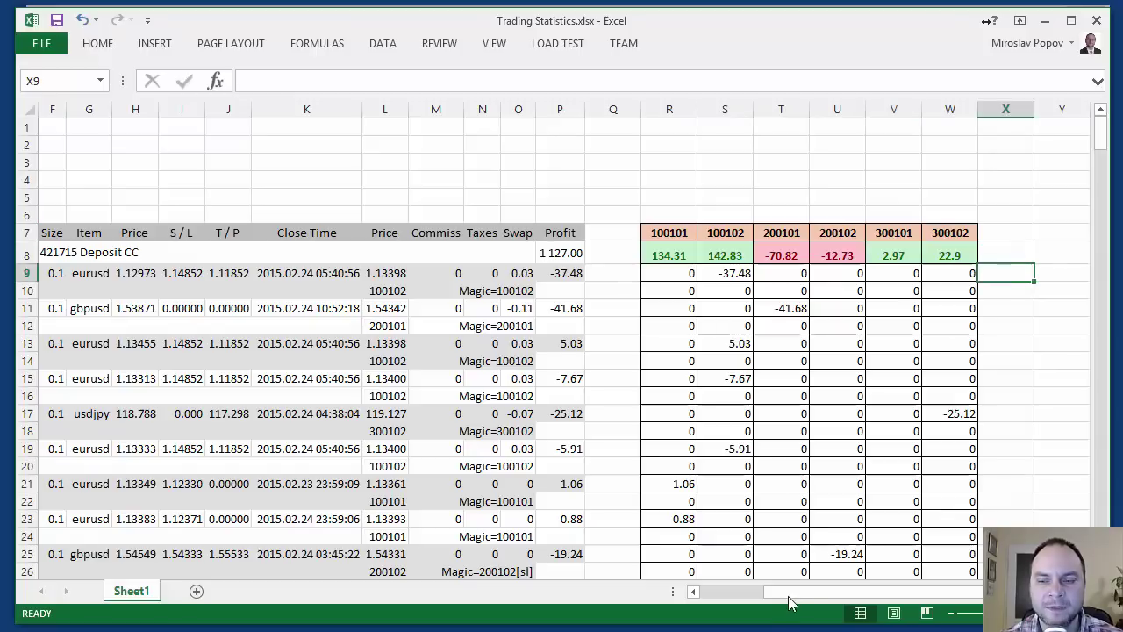
drag(793, 598, 778, 593)
click(544, 237)
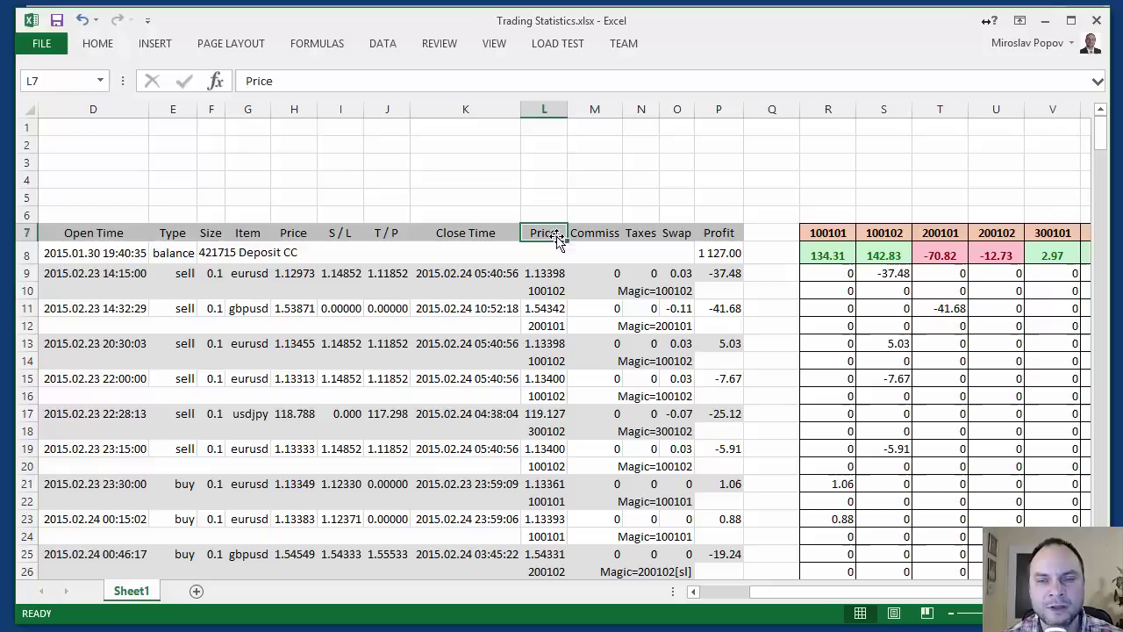
click(542, 290)
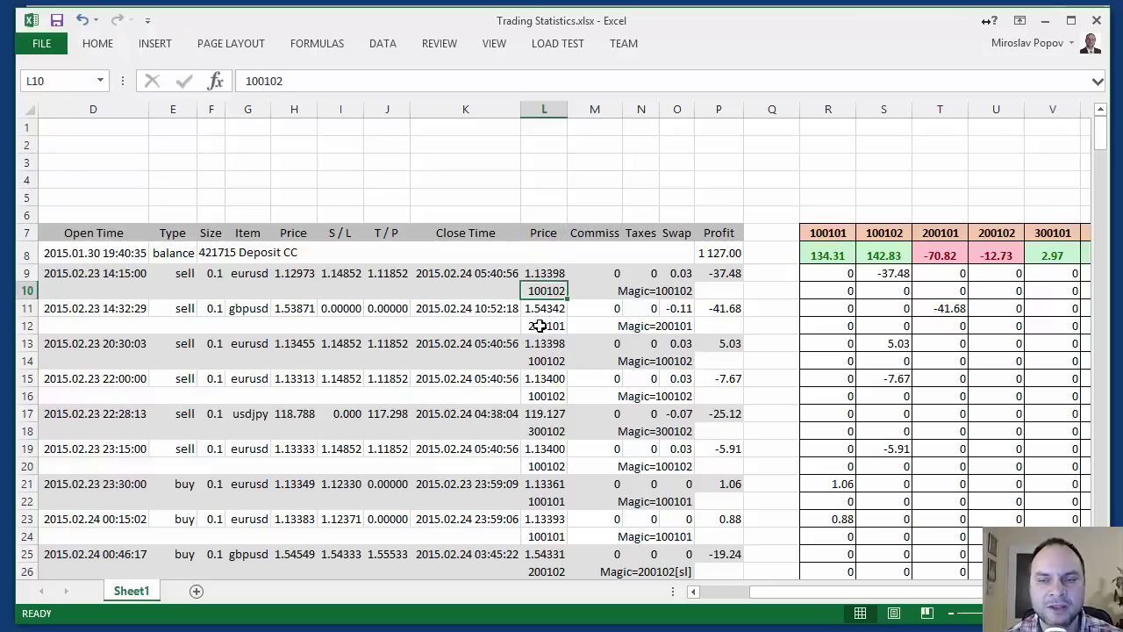
click(541, 325)
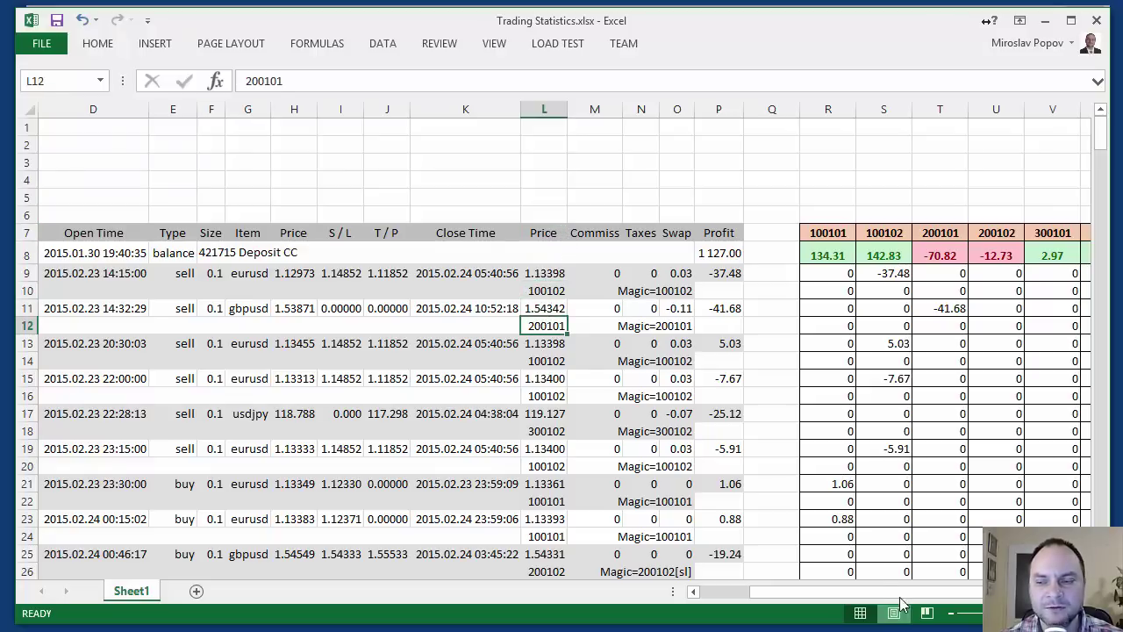
drag(888, 591, 894, 591)
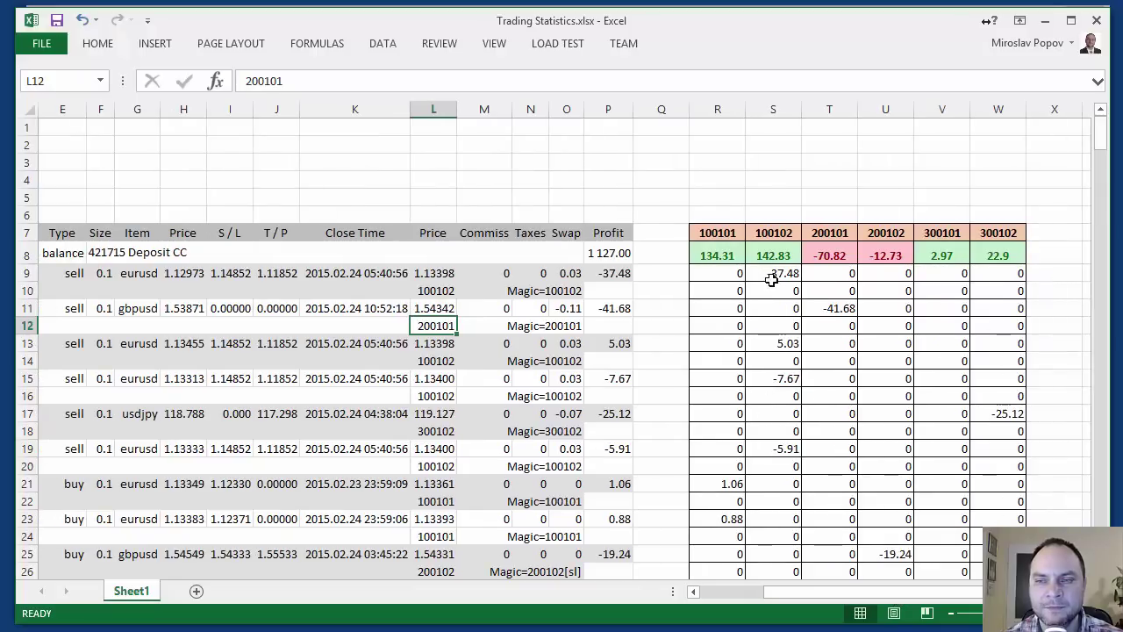
click(778, 275)
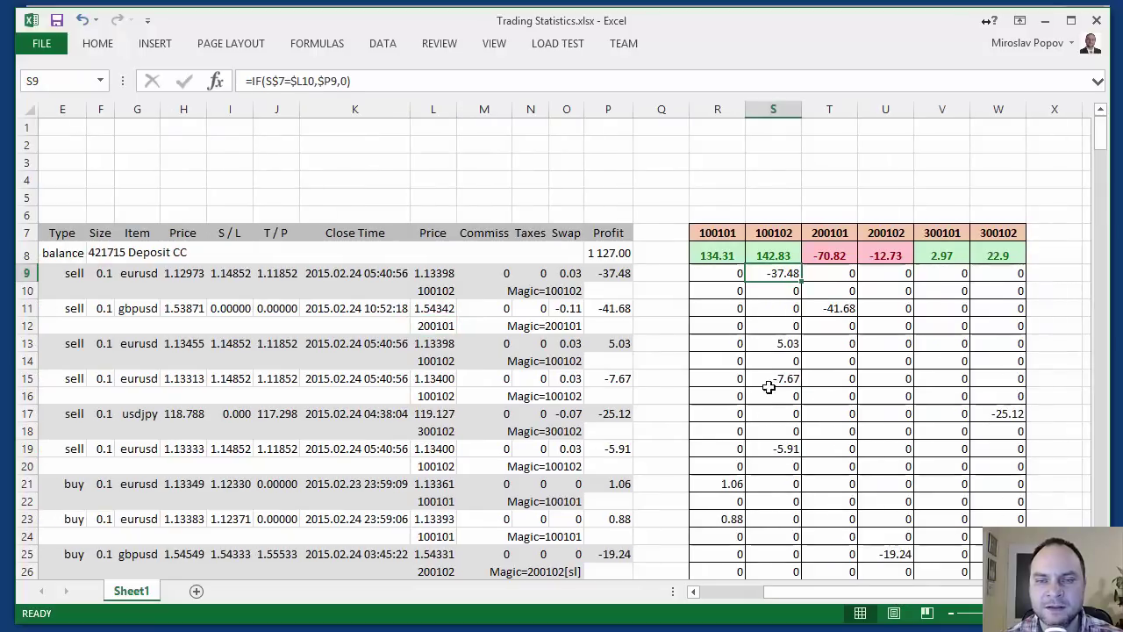
click(484, 78)
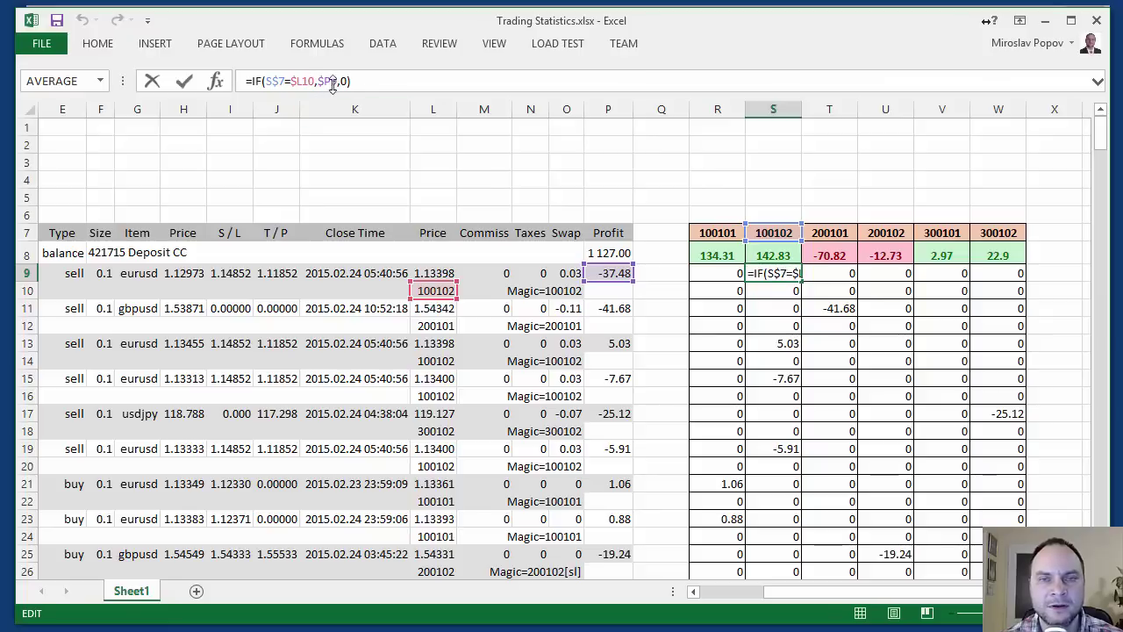
click(790, 375)
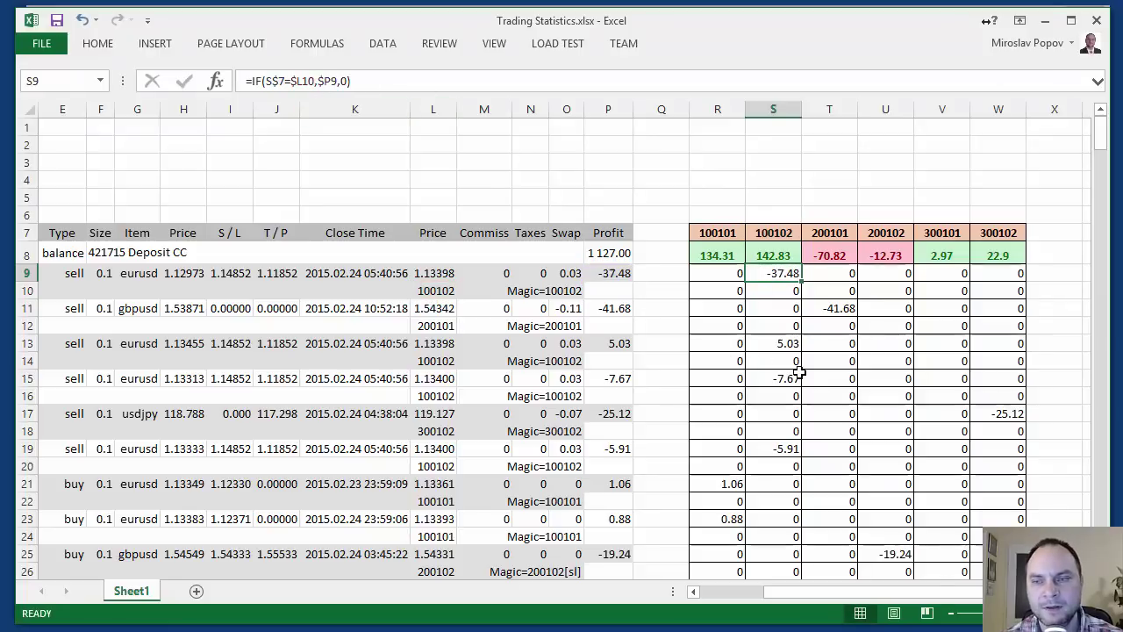
scroll(597, 351, down, 7)
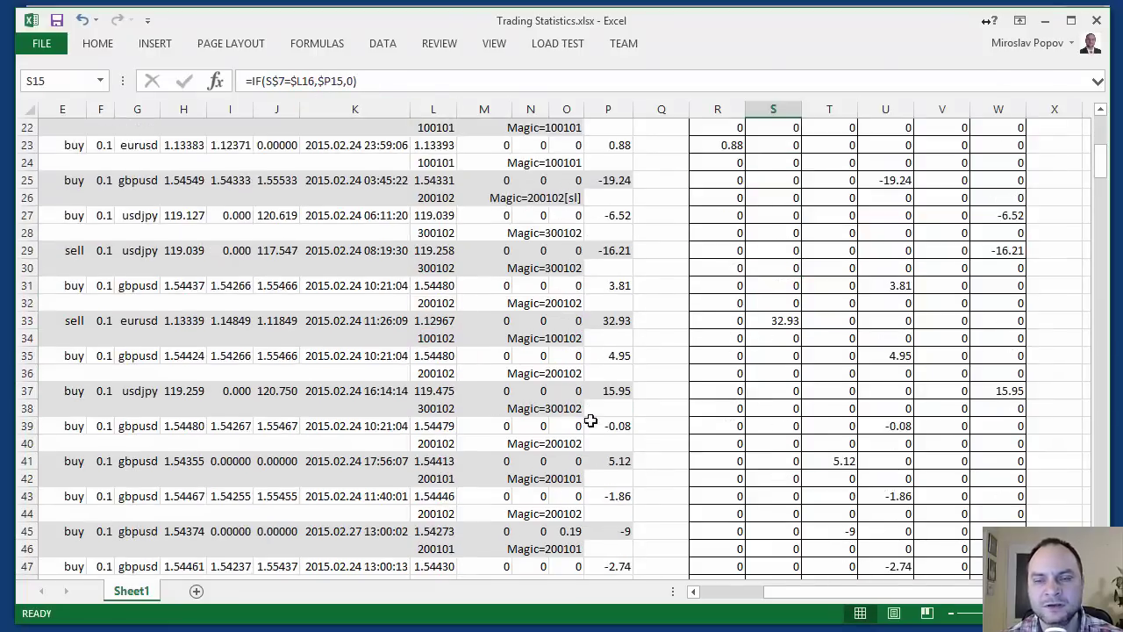
scroll(588, 443, up, 3)
scroll(588, 447, up, 3)
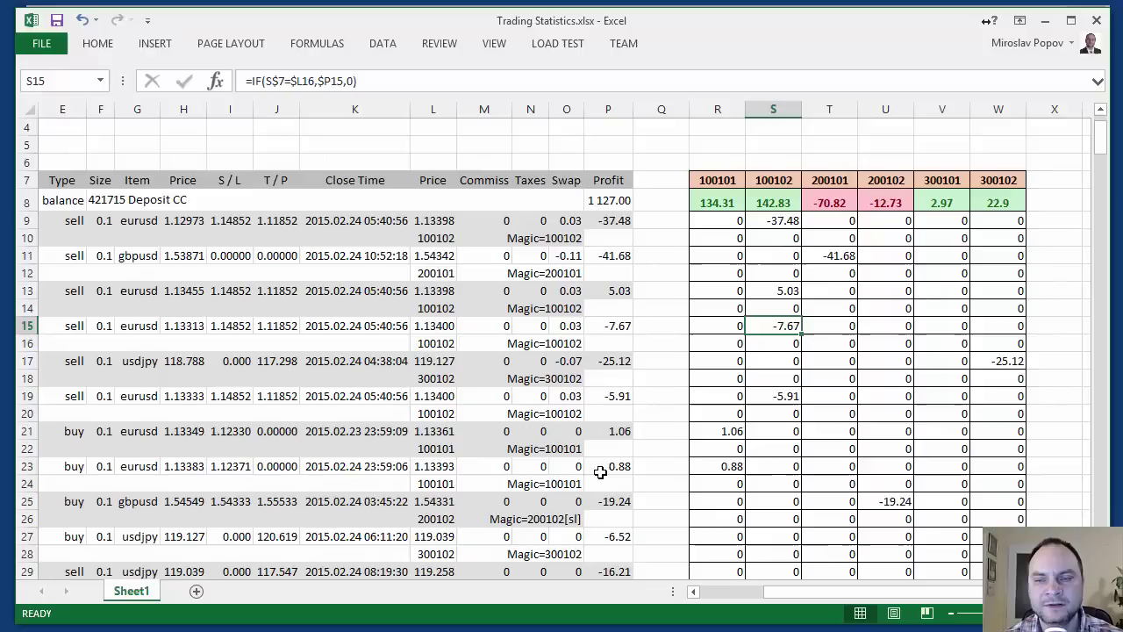
scroll(620, 381, up, 1)
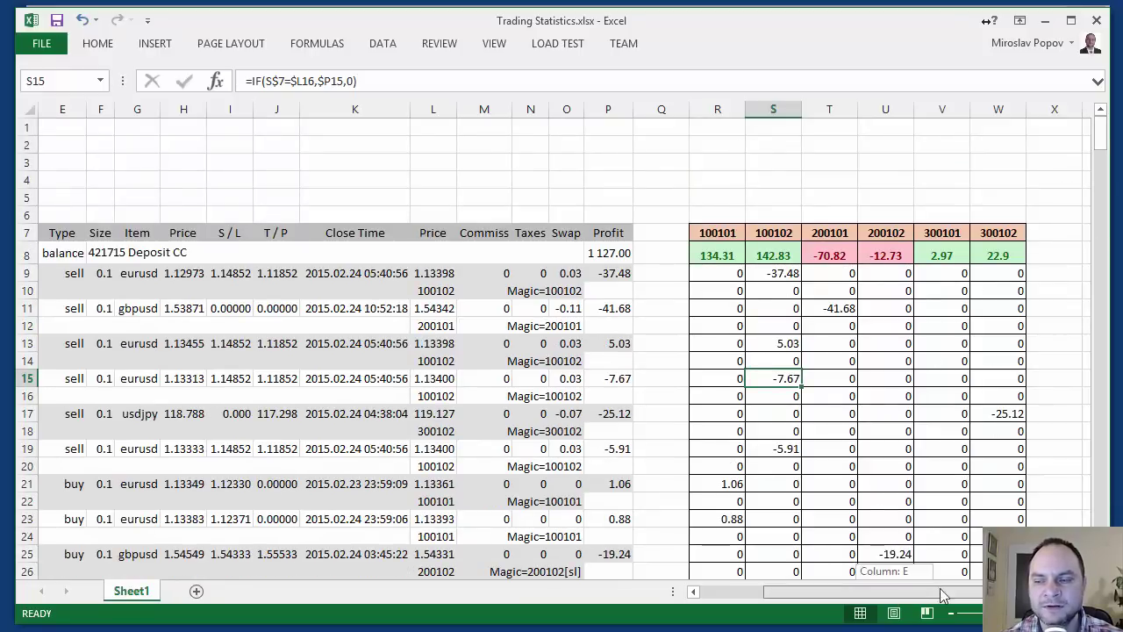
drag(728, 592, 782, 591)
click(893, 445)
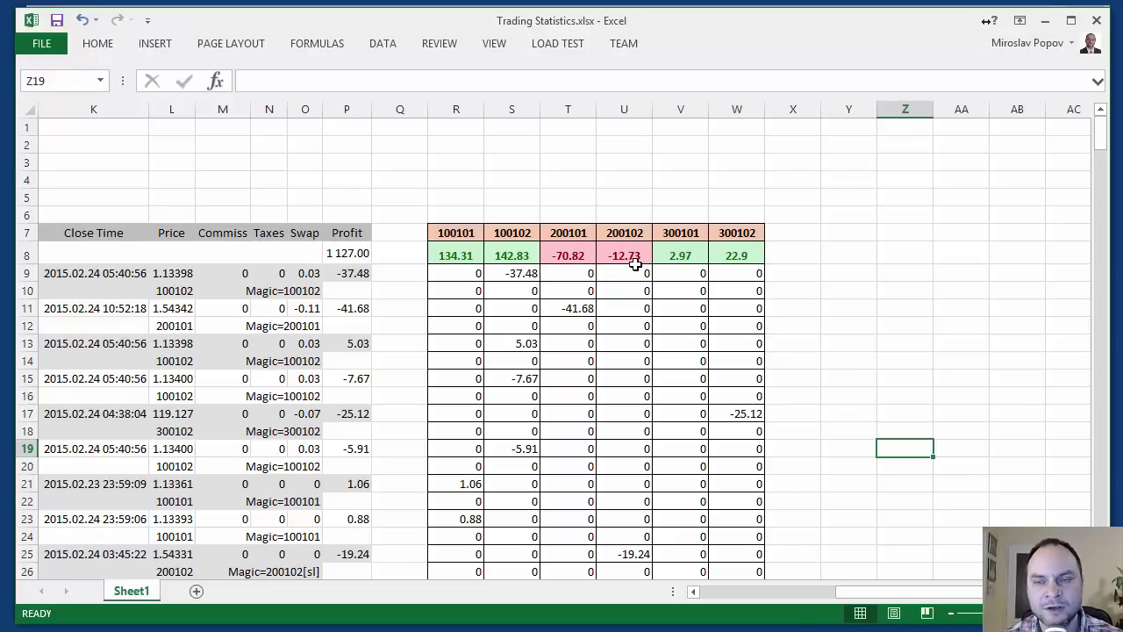
drag(680, 256, 736, 255)
click(875, 311)
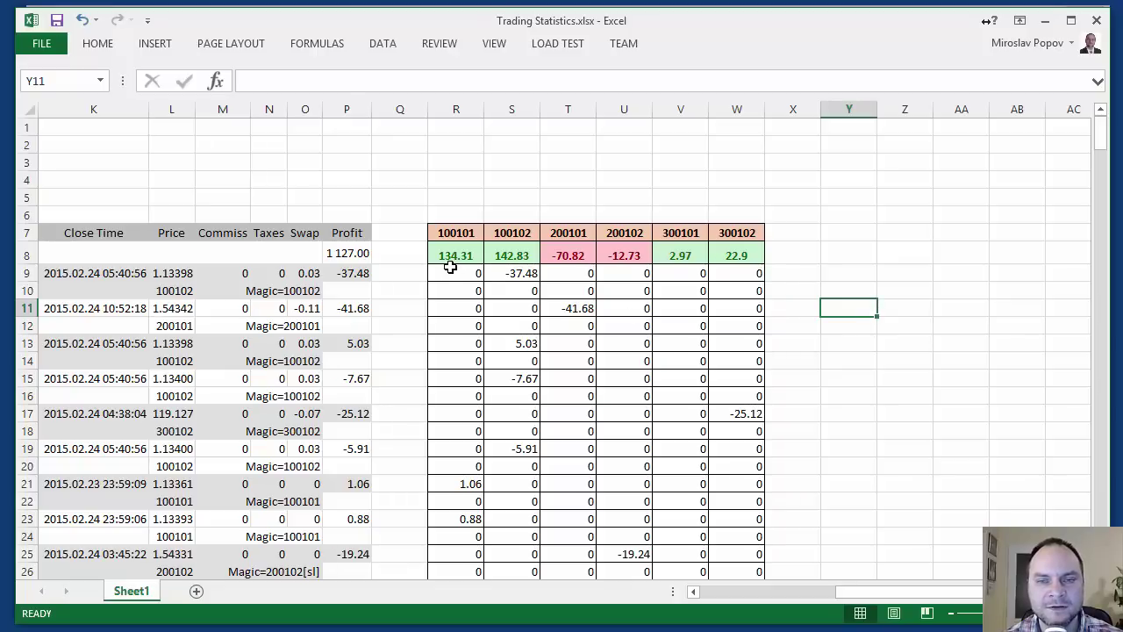
drag(451, 271, 501, 252)
click(511, 214)
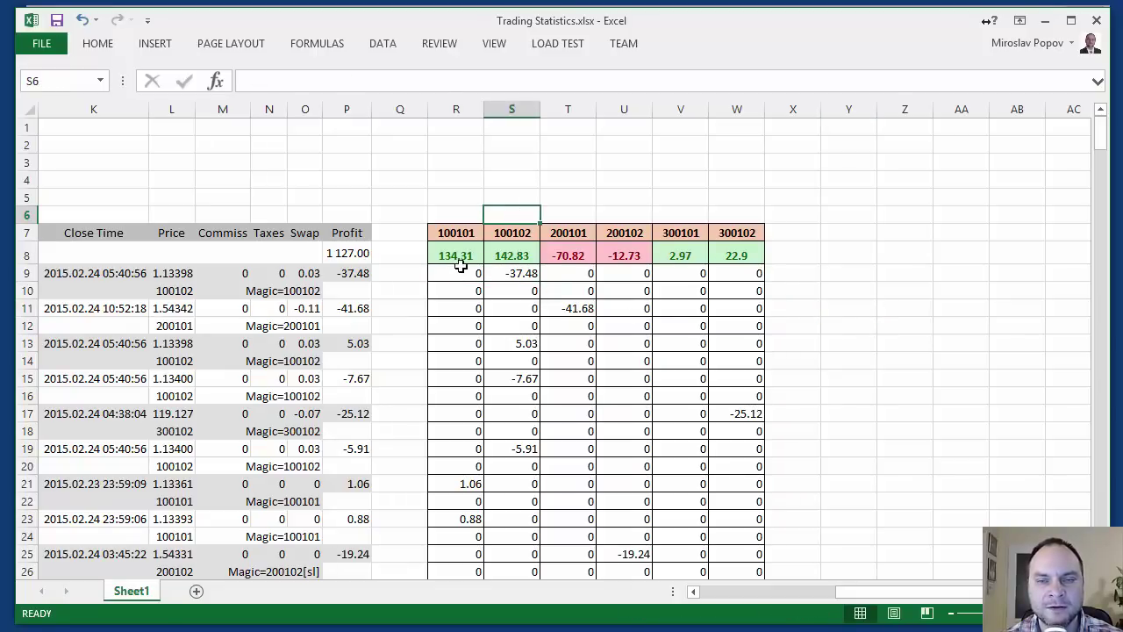
click(582, 218)
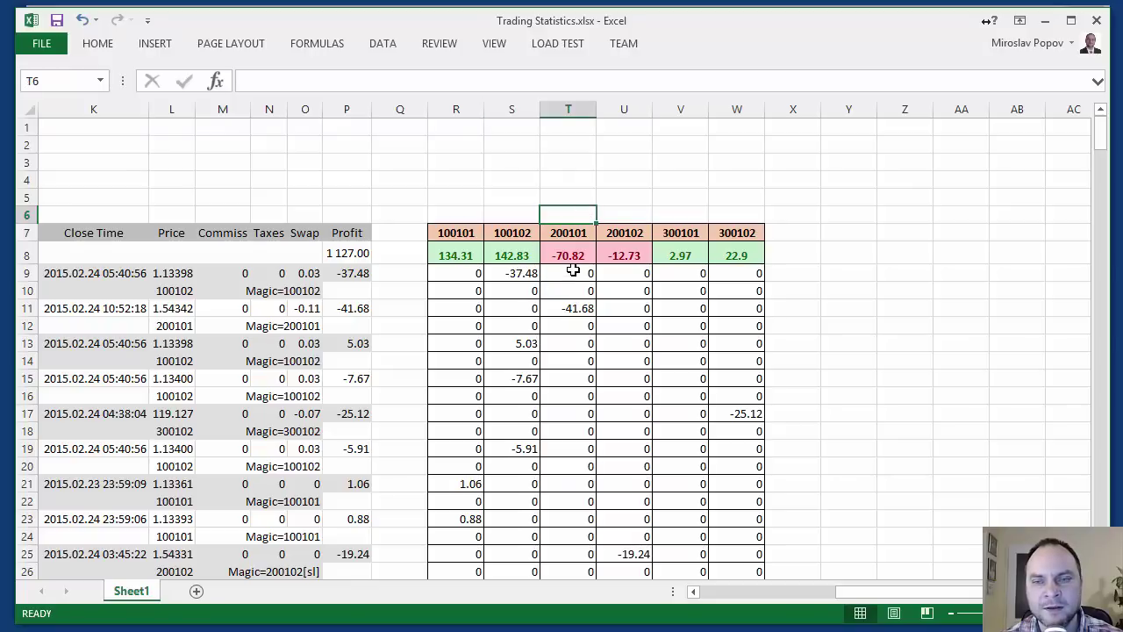
click(568, 255)
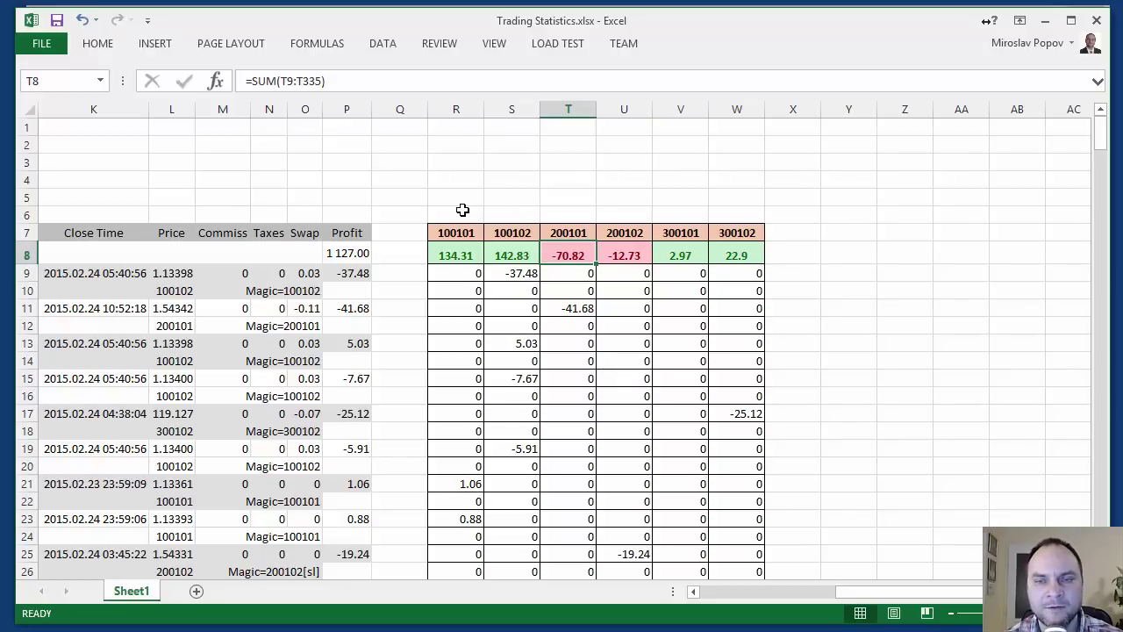
drag(453, 213, 518, 219)
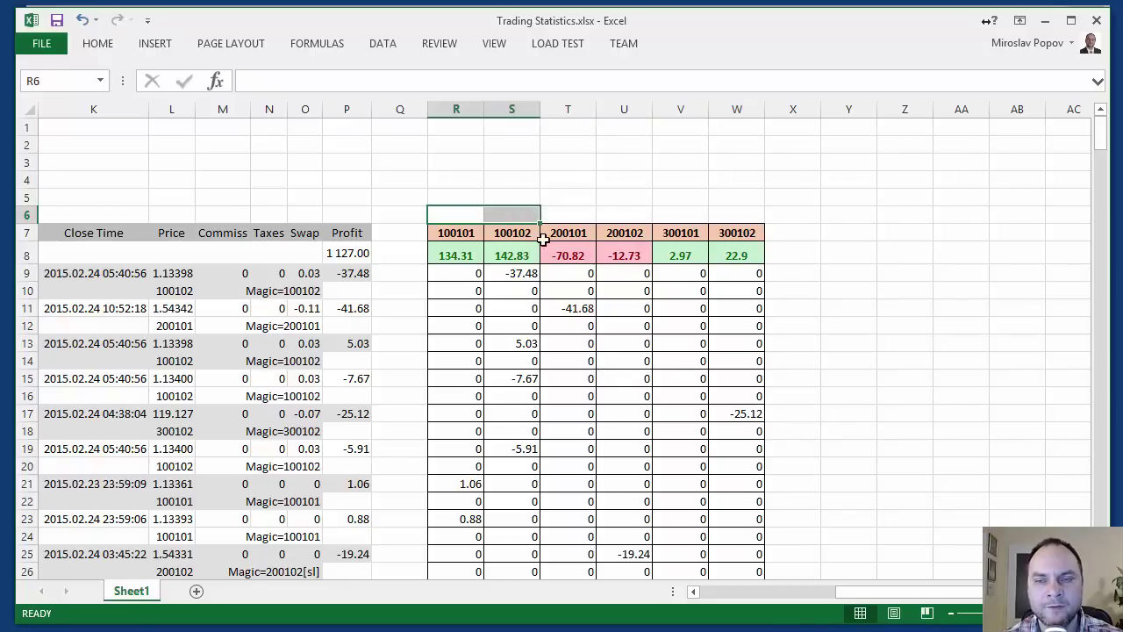
click(584, 217)
click(851, 363)
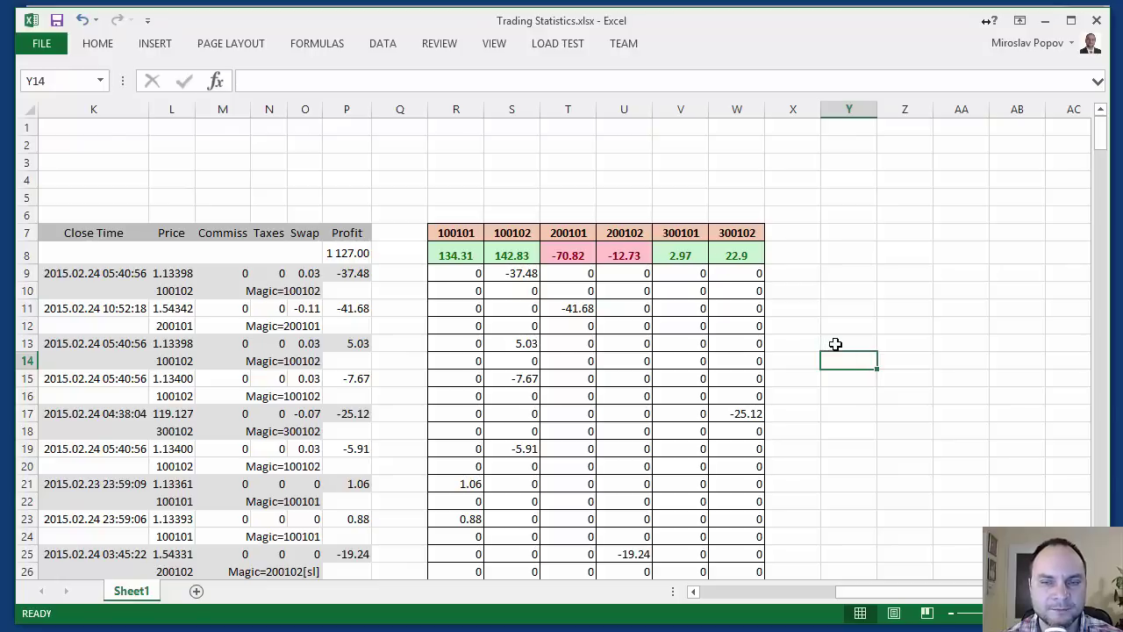
scroll(835, 344, down, 7)
scroll(834, 342, up, 7)
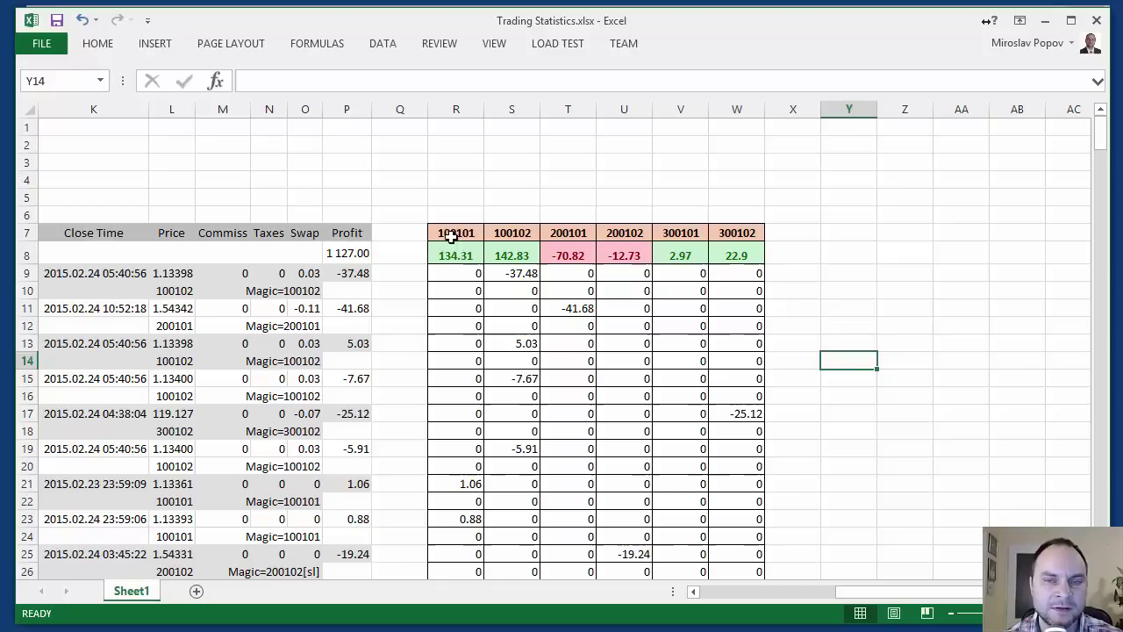
click(828, 270)
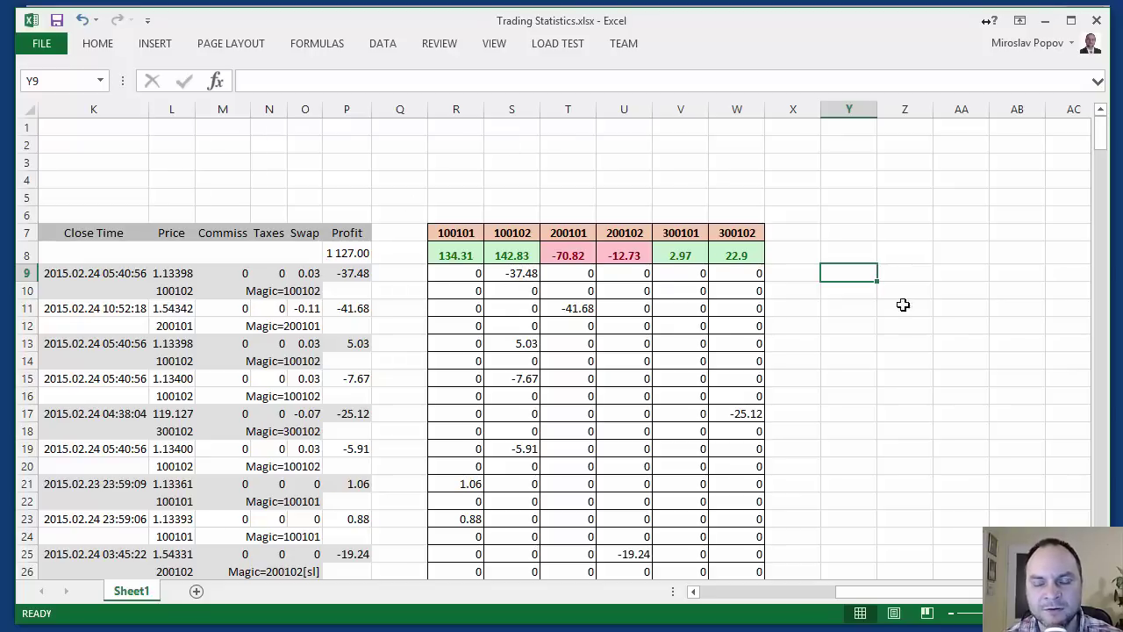
drag(895, 592, 838, 597)
click(905, 460)
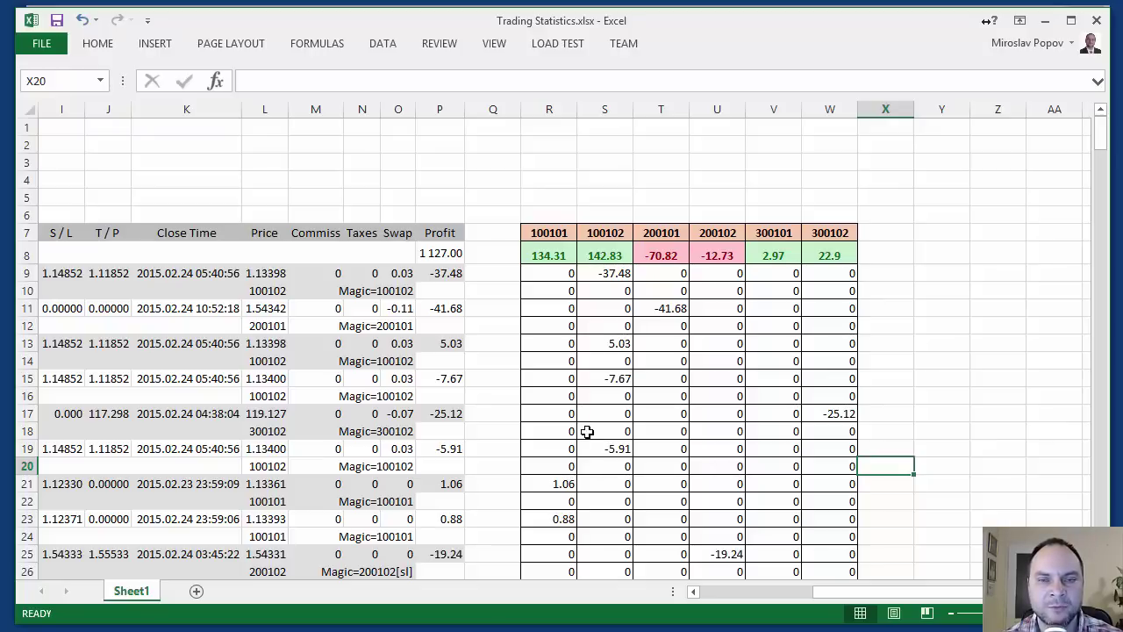
click(551, 234)
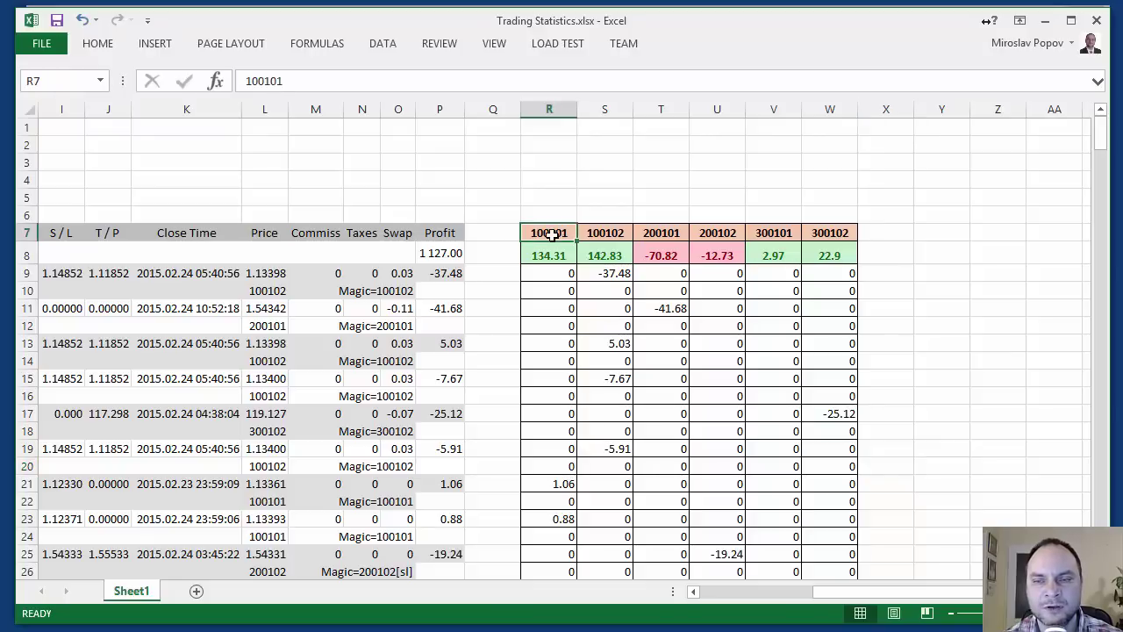
click(722, 361)
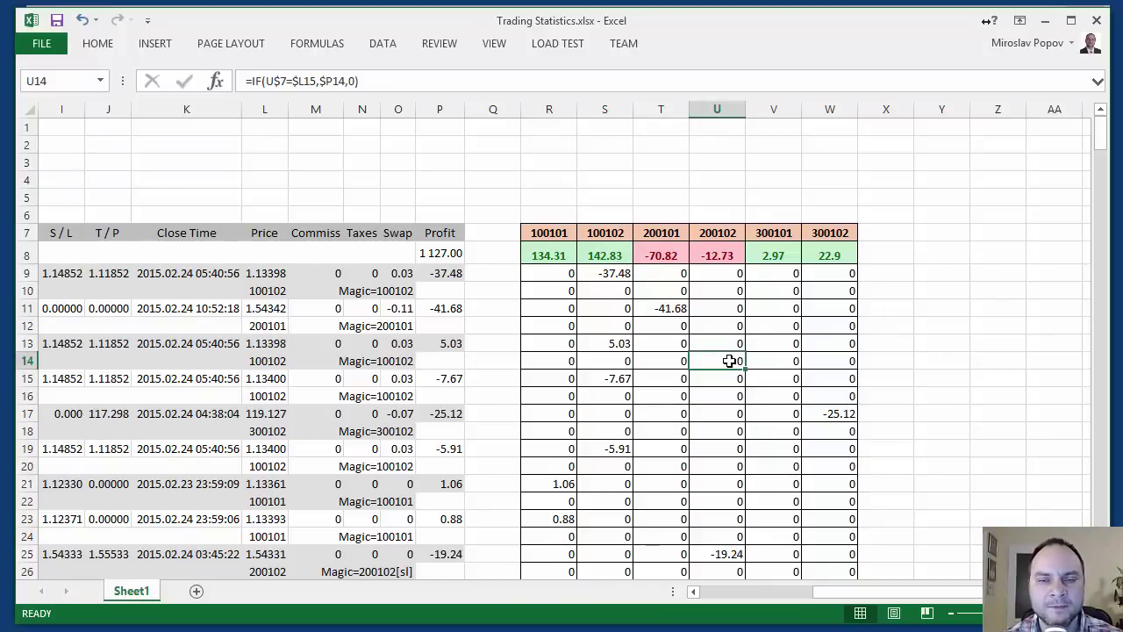
scroll(730, 360, down, 1)
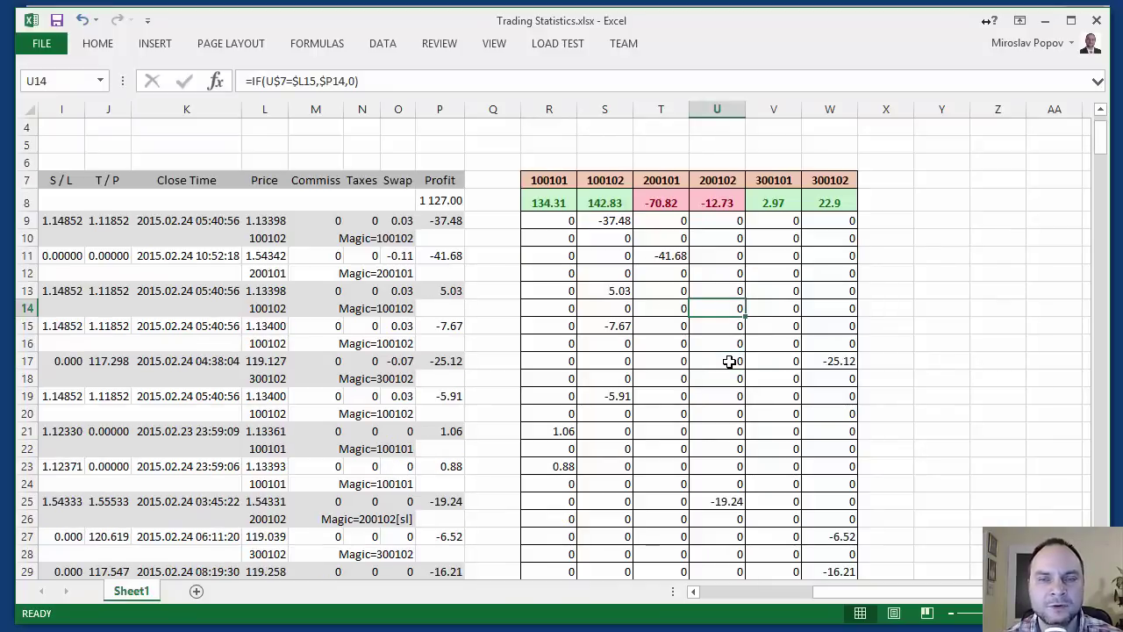